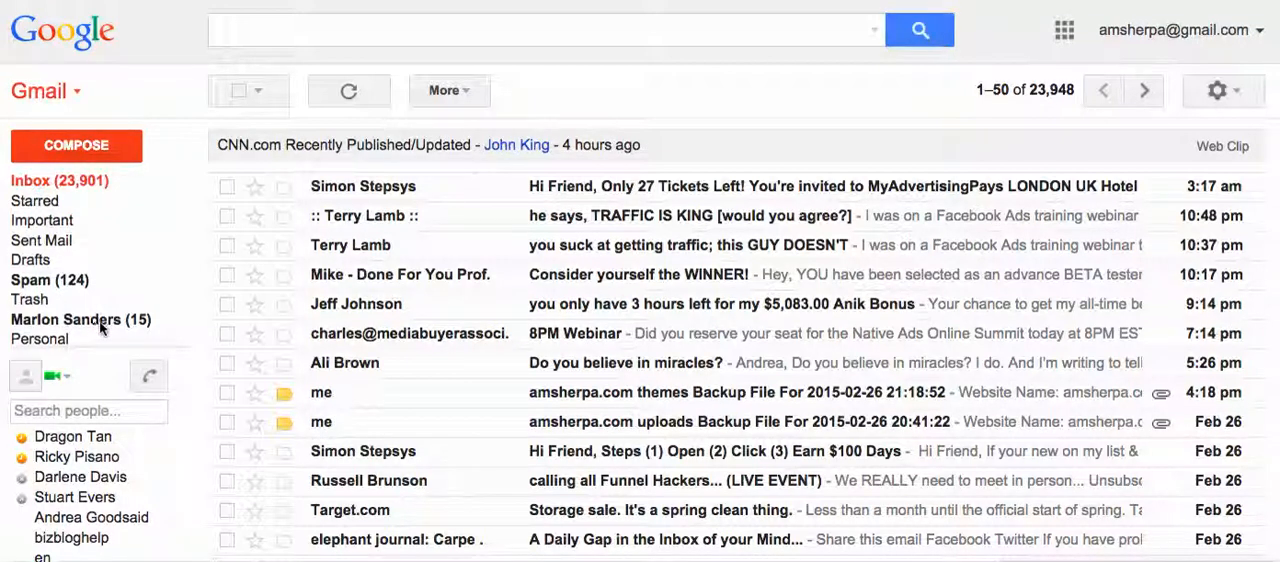
Look through the messages filed under the existing sender label listed between Trash and Personal.
mouse_move(100, 322)
click(85, 327)
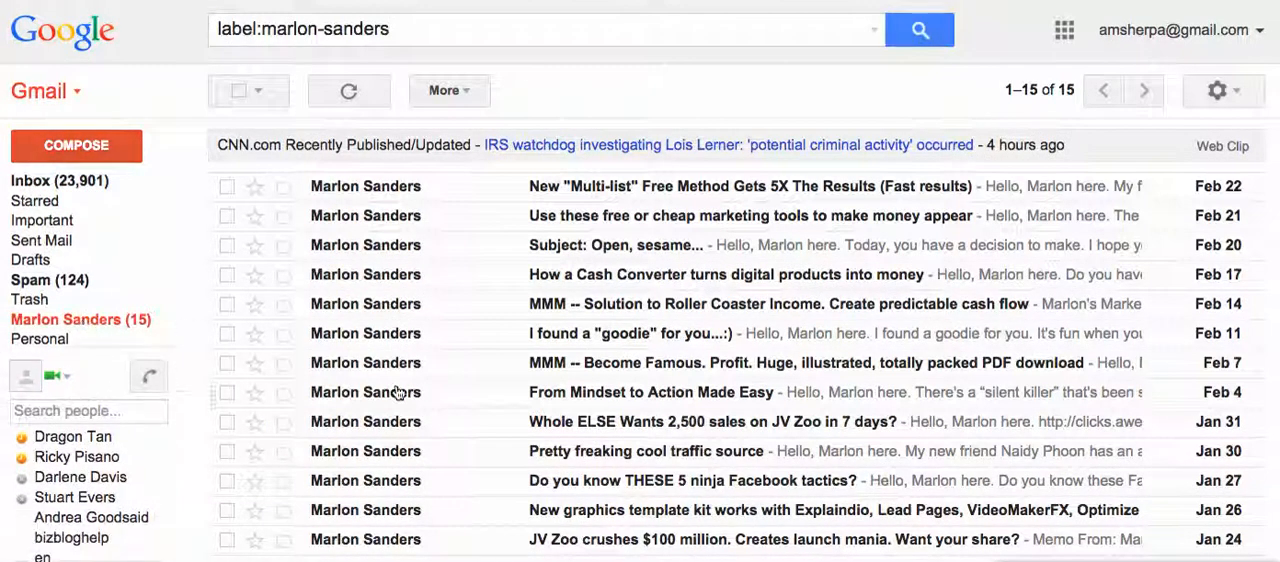
scroll(397, 392, down, 4)
scroll(397, 392, up, 4)
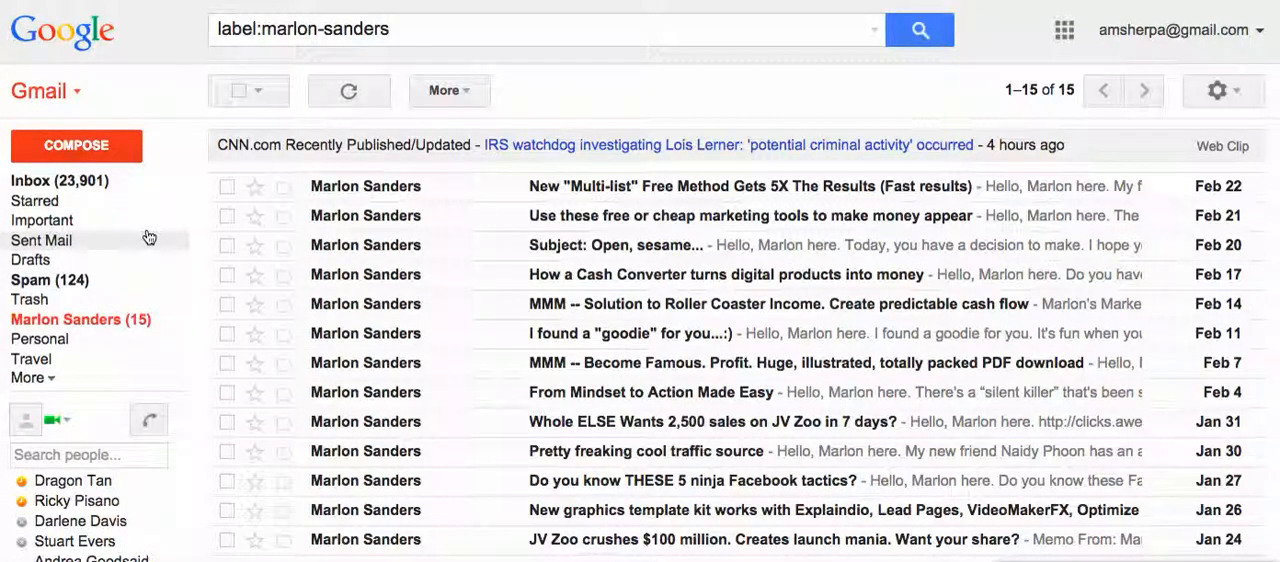
Open the "Only 27 Tickets Left!" message from the inbox and start a filter based on its sender's address.
click(72, 188)
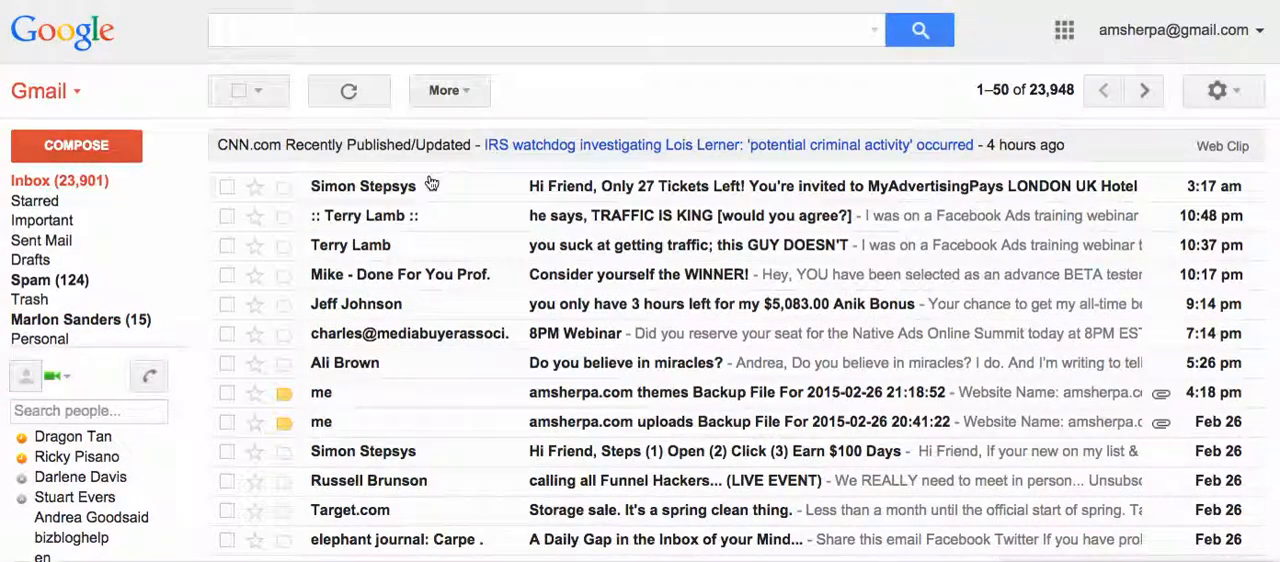
mouse_move(350, 190)
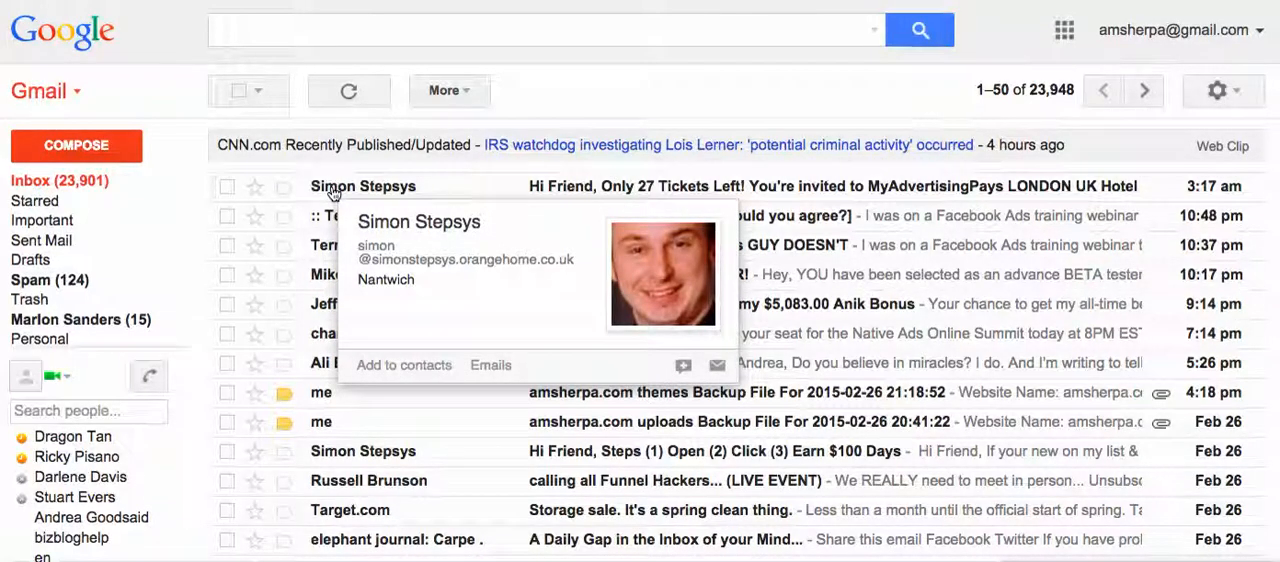
click(334, 192)
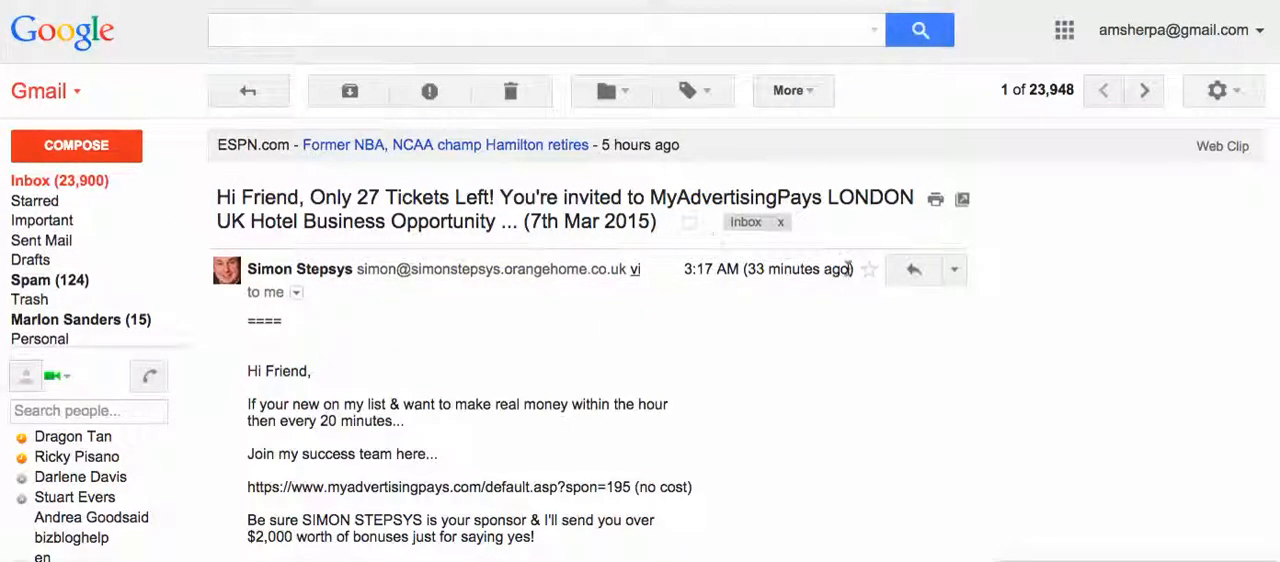
click(812, 93)
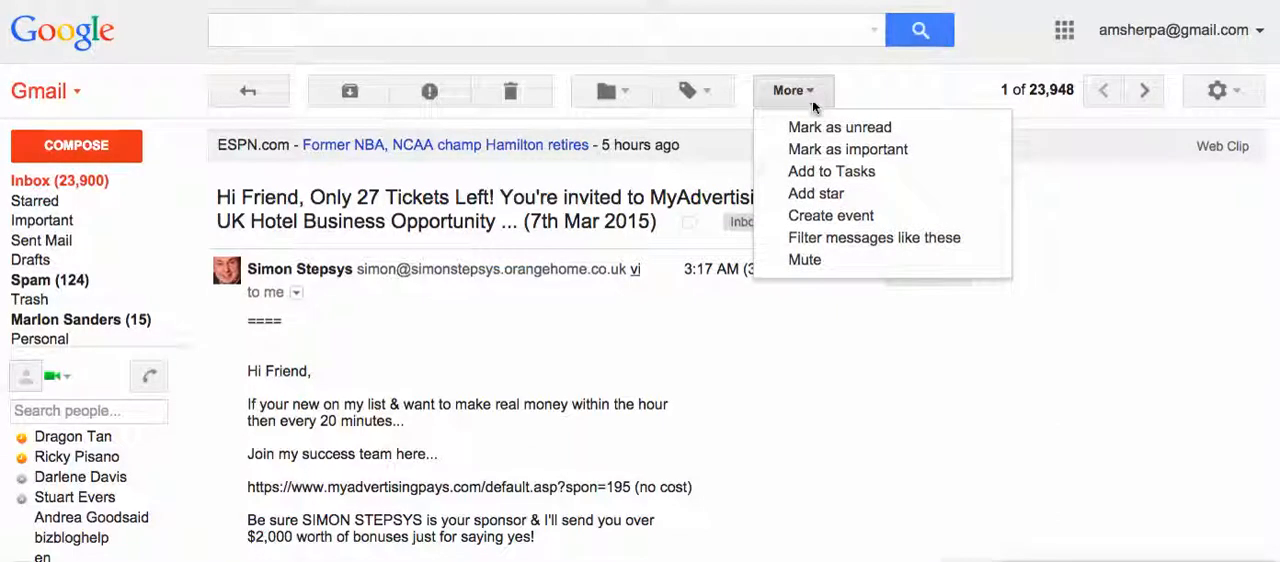
click(838, 244)
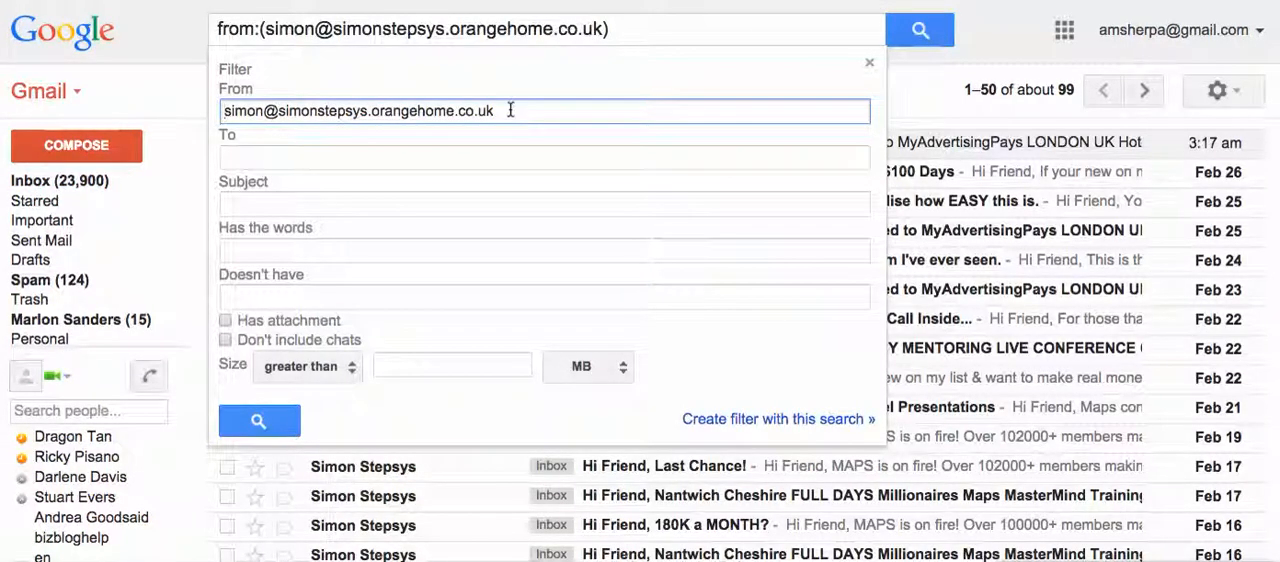
drag(509, 110, 226, 111)
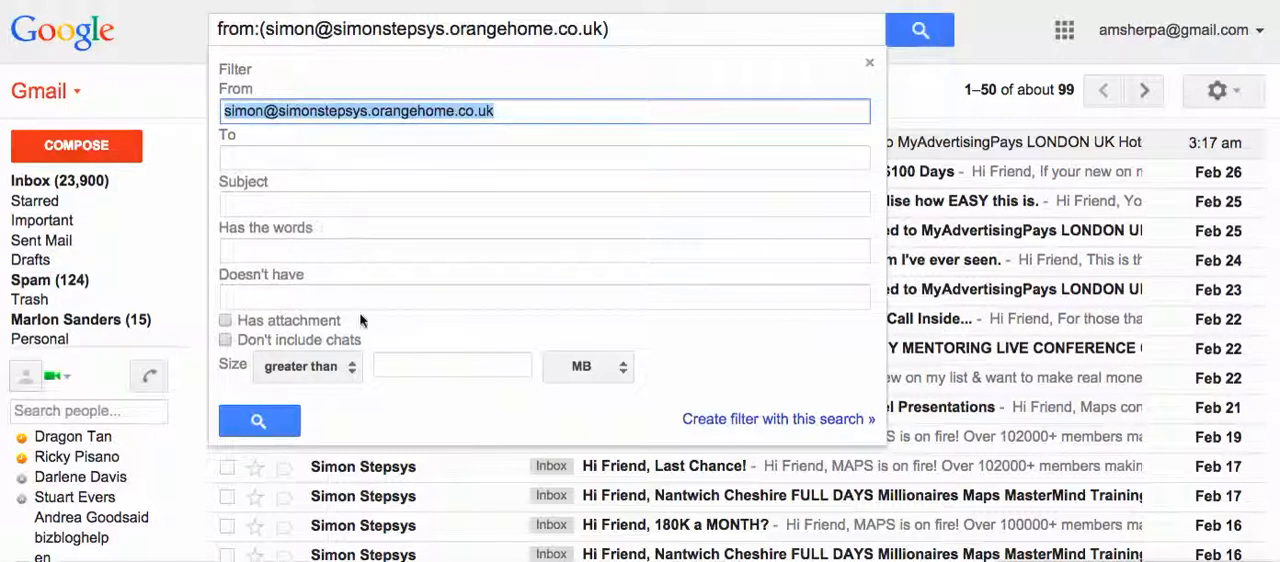
click(770, 422)
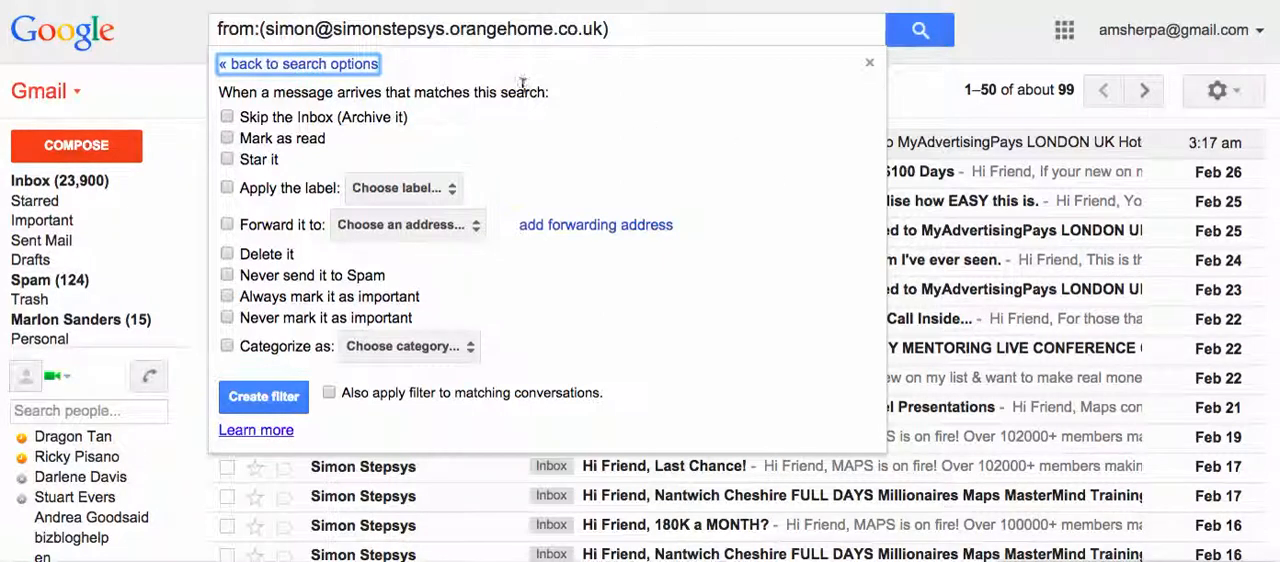
Set the filter to skip the inbox and apply a new label named with the sender's full name.
click(228, 118)
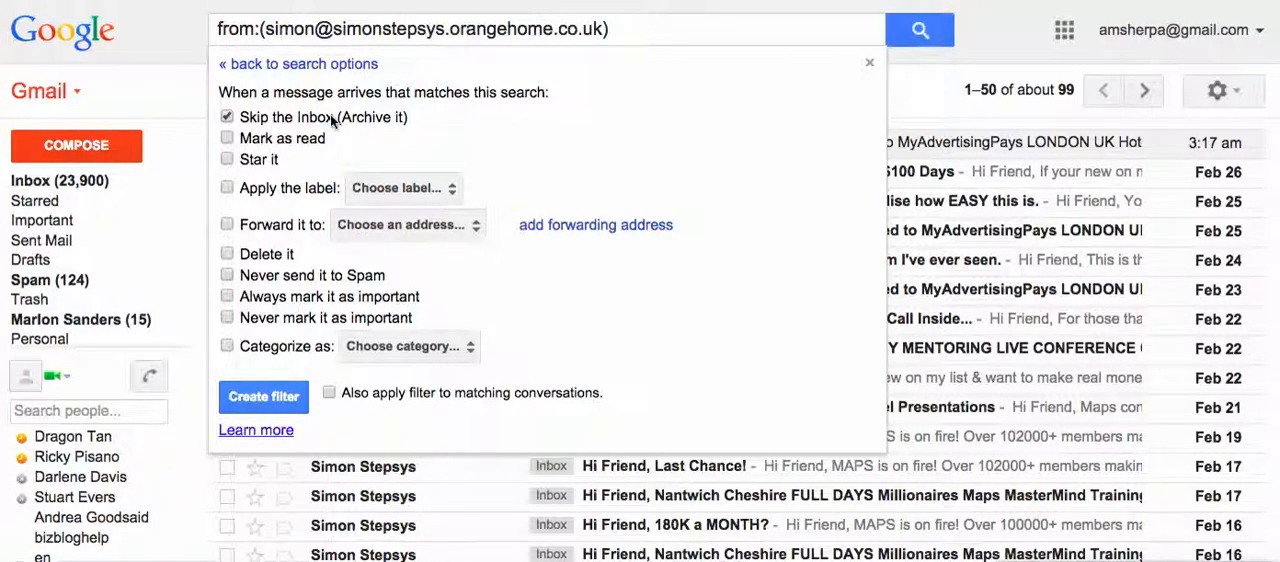
click(227, 189)
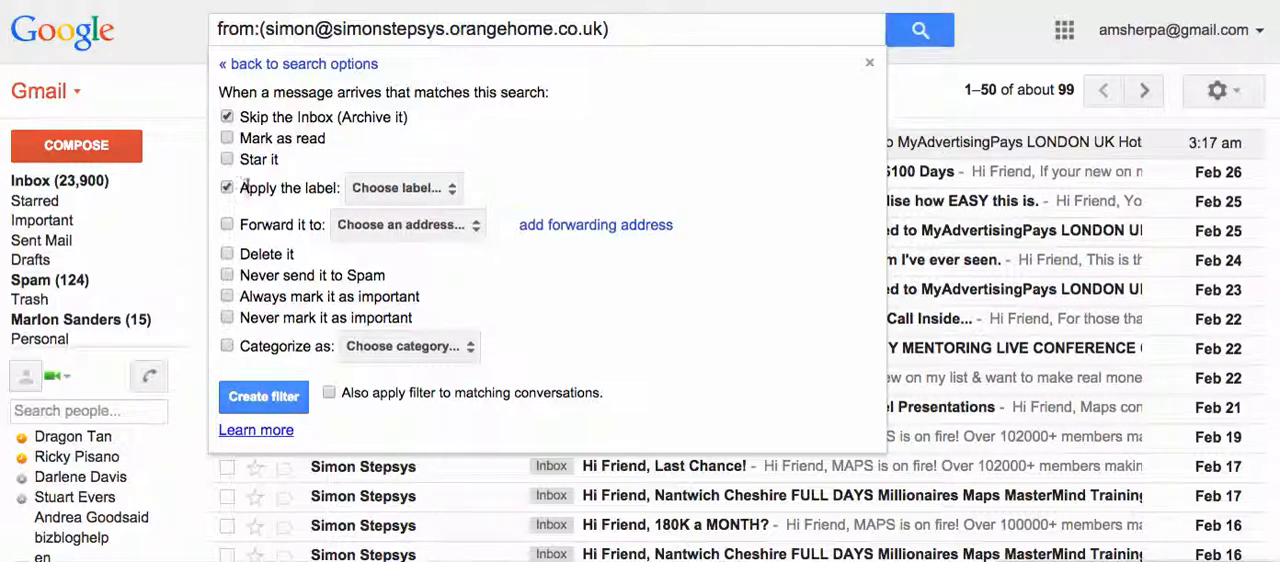
click(452, 192)
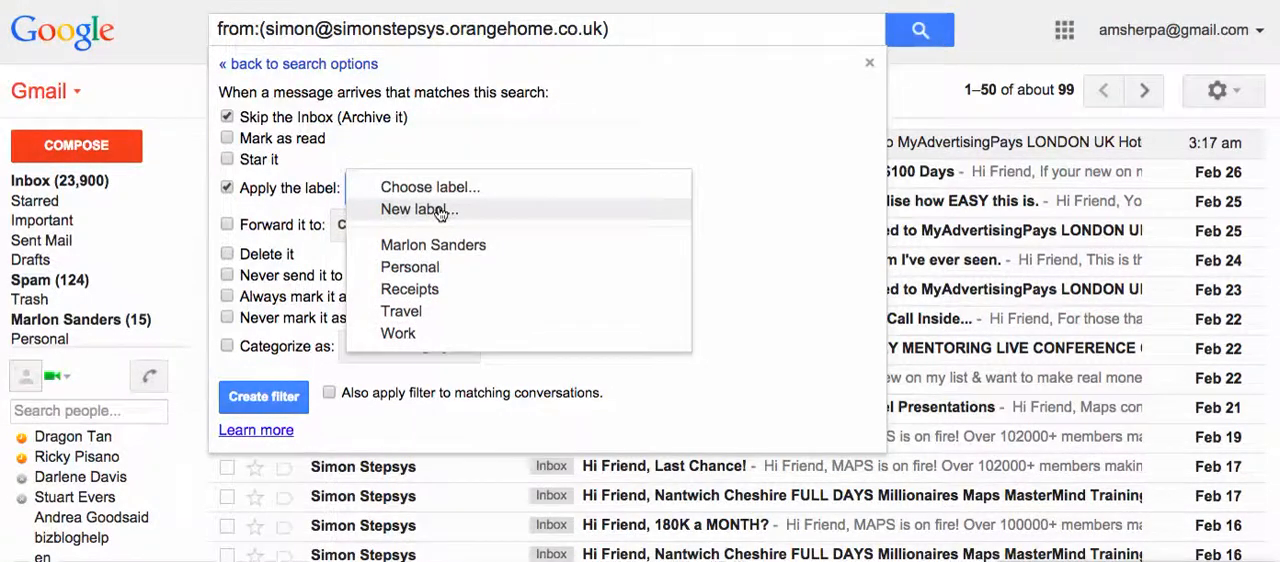
click(440, 211)
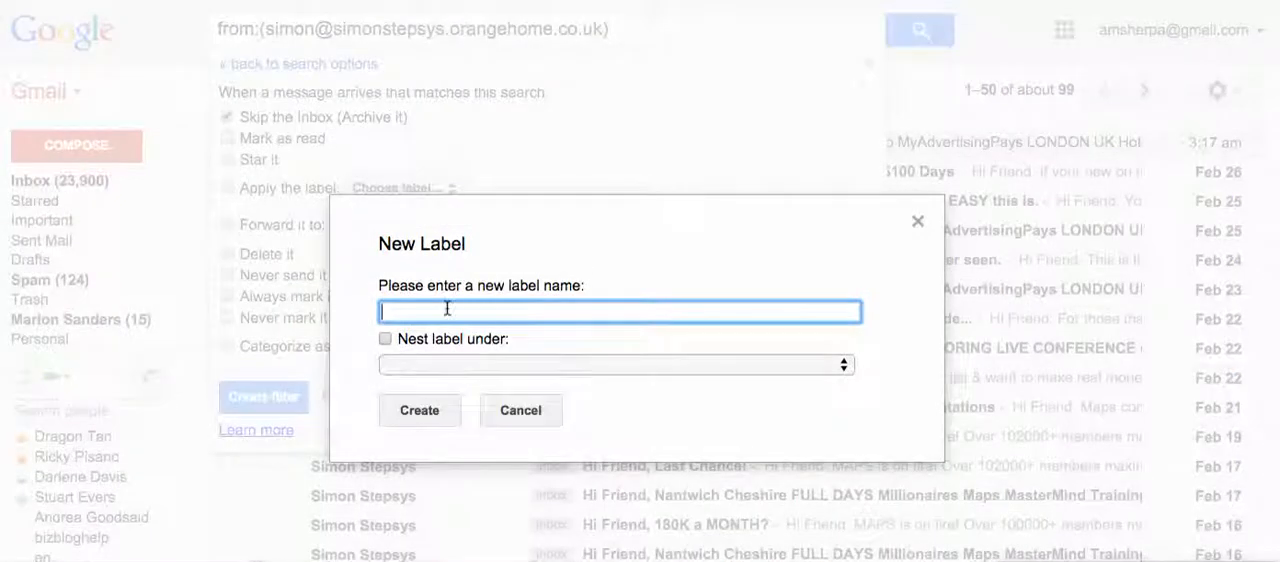
click(433, 414)
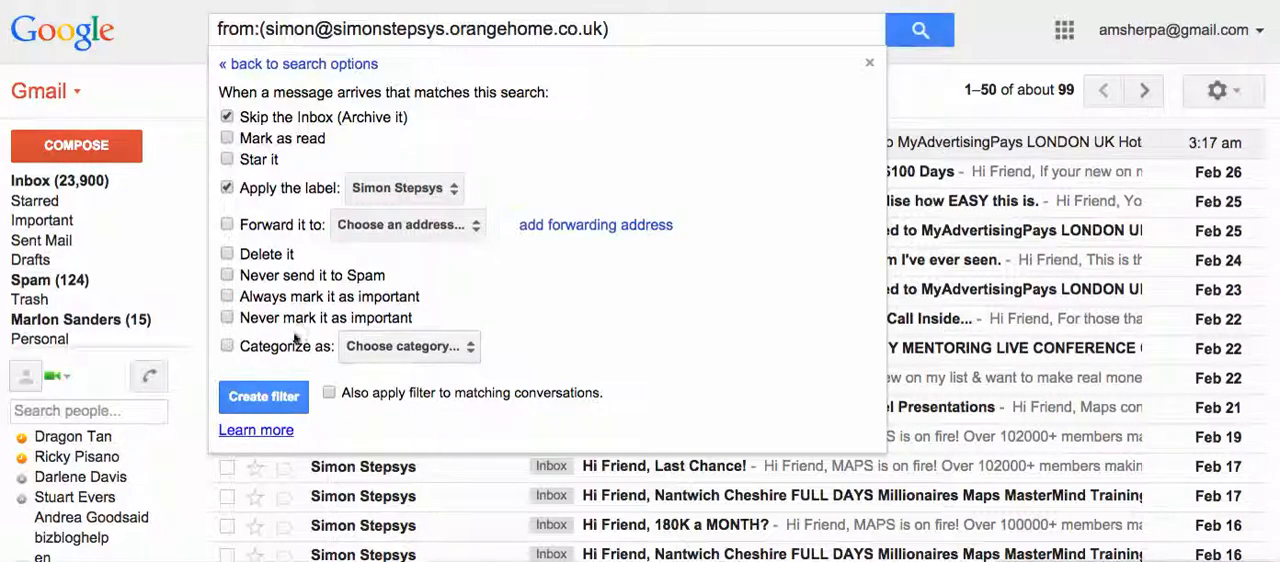
Create the filter and also apply it to matching conversations, leaving the category unset.
click(462, 347)
click(462, 347)
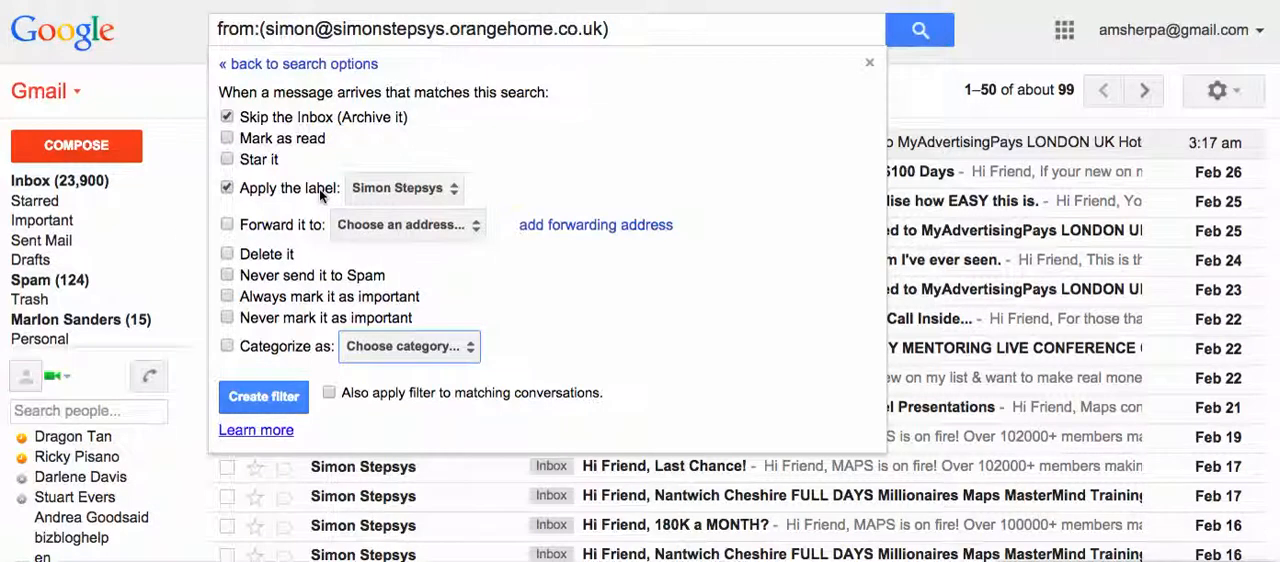
mouse_move(44, 364)
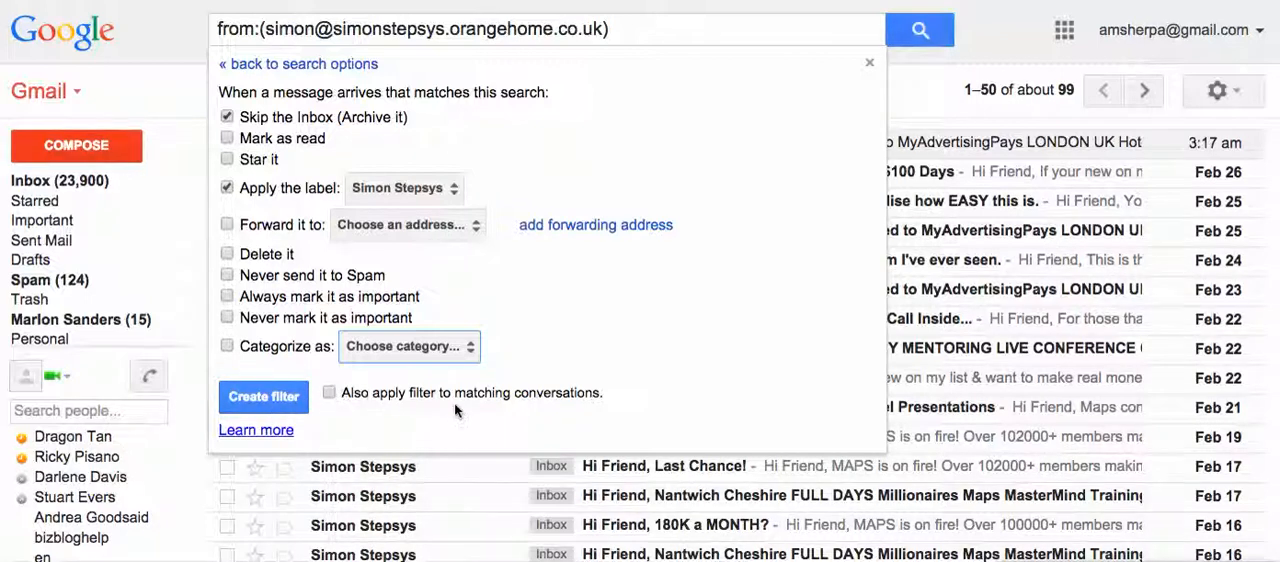
click(331, 393)
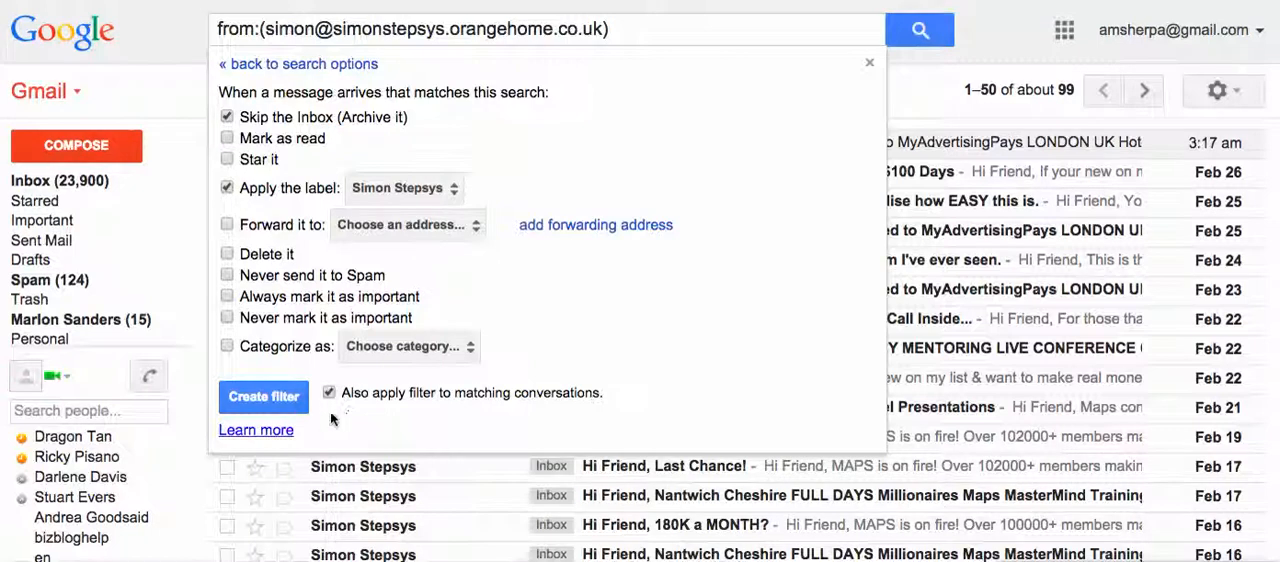
click(263, 397)
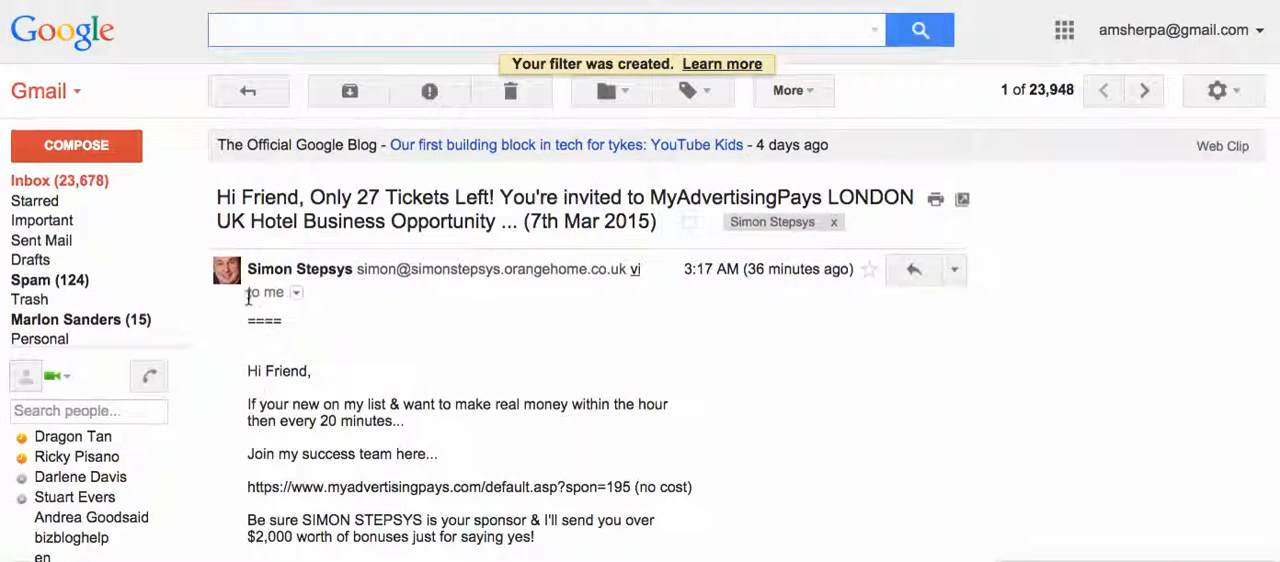
Check the inbox for the sender's messages and view those filed under the newly created sender label.
click(90, 190)
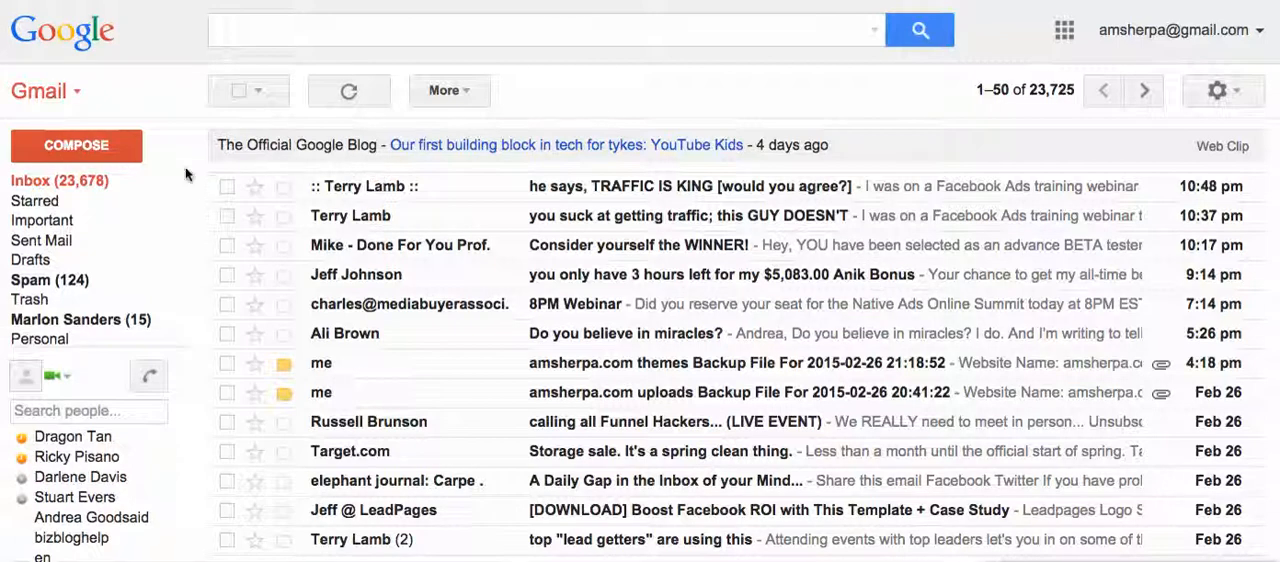
mouse_move(58, 306)
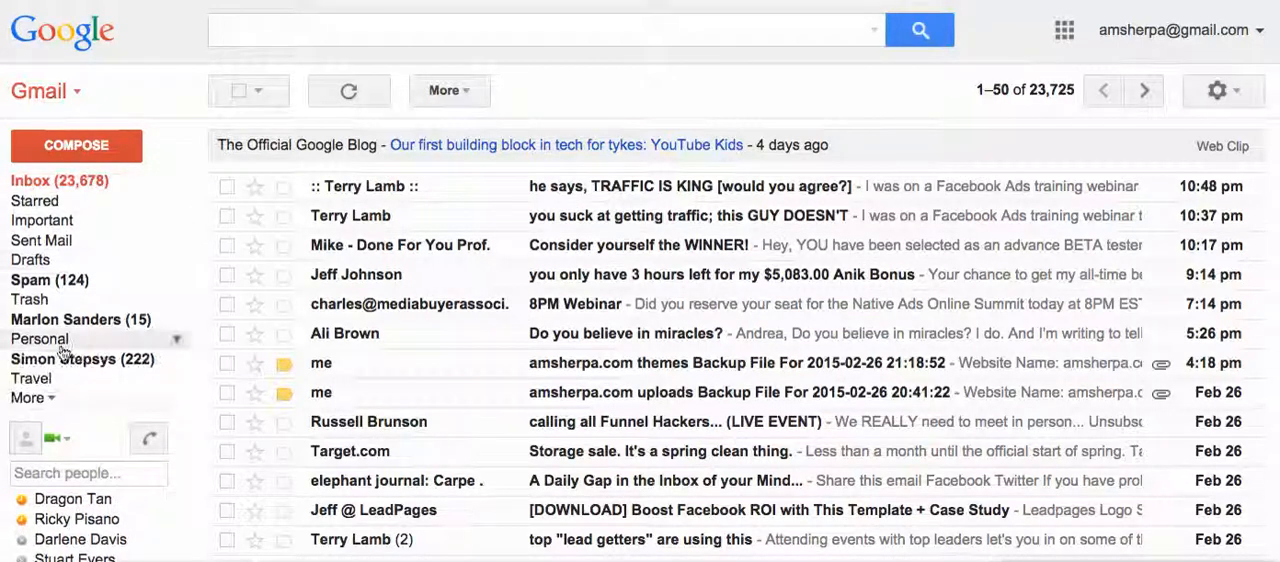
click(138, 367)
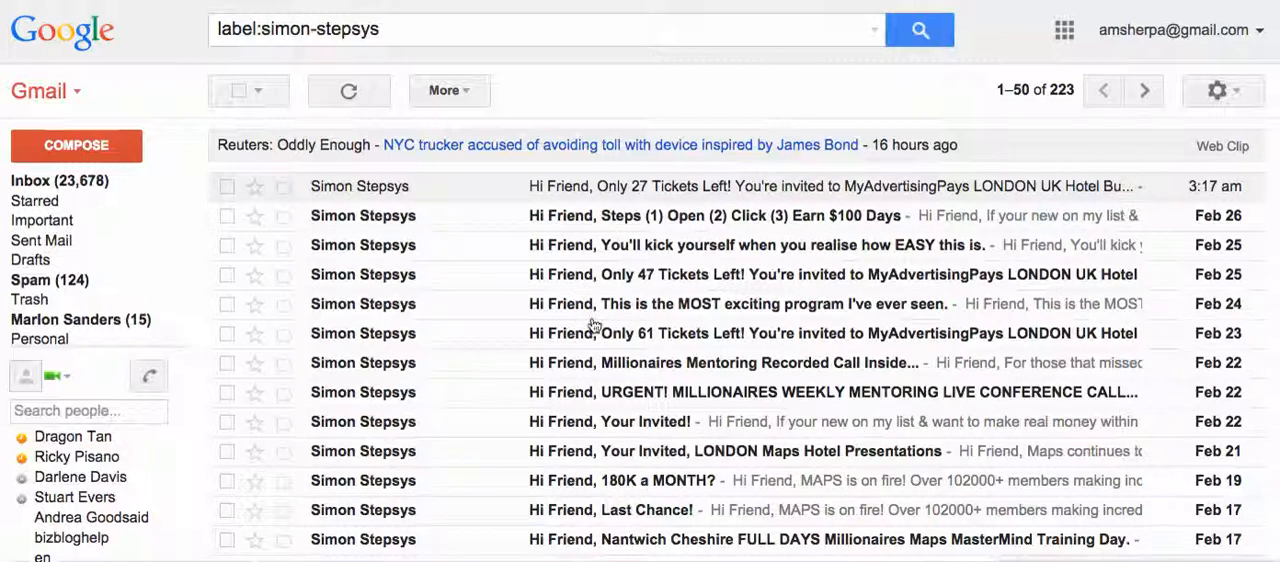
mouse_move(160, 320)
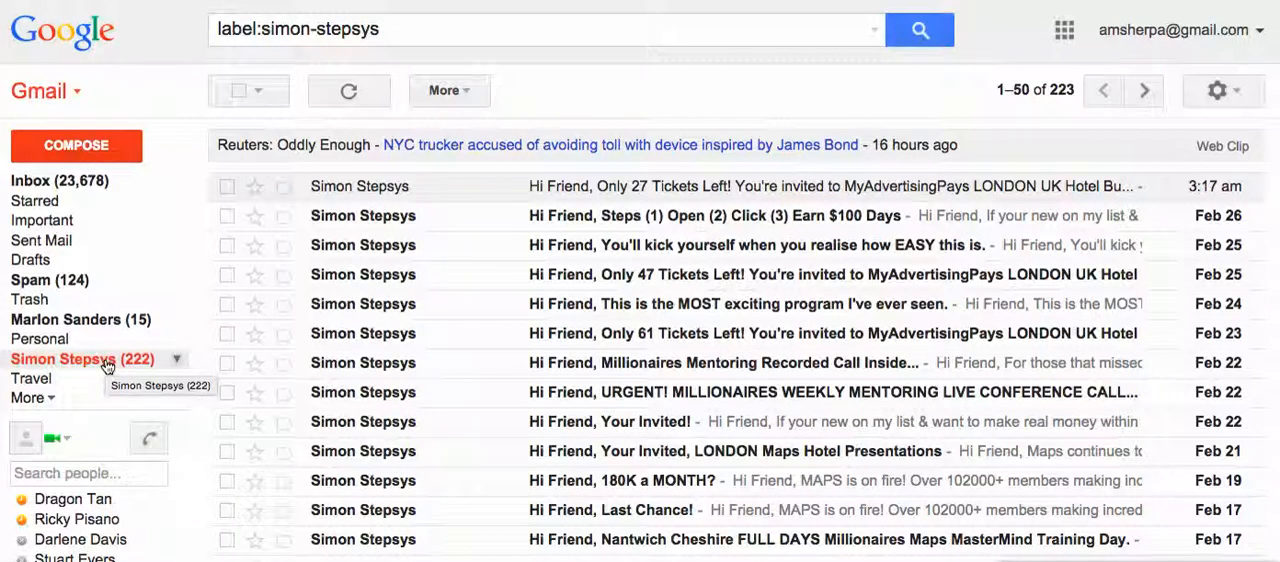
drag(107, 366, 310, 370)
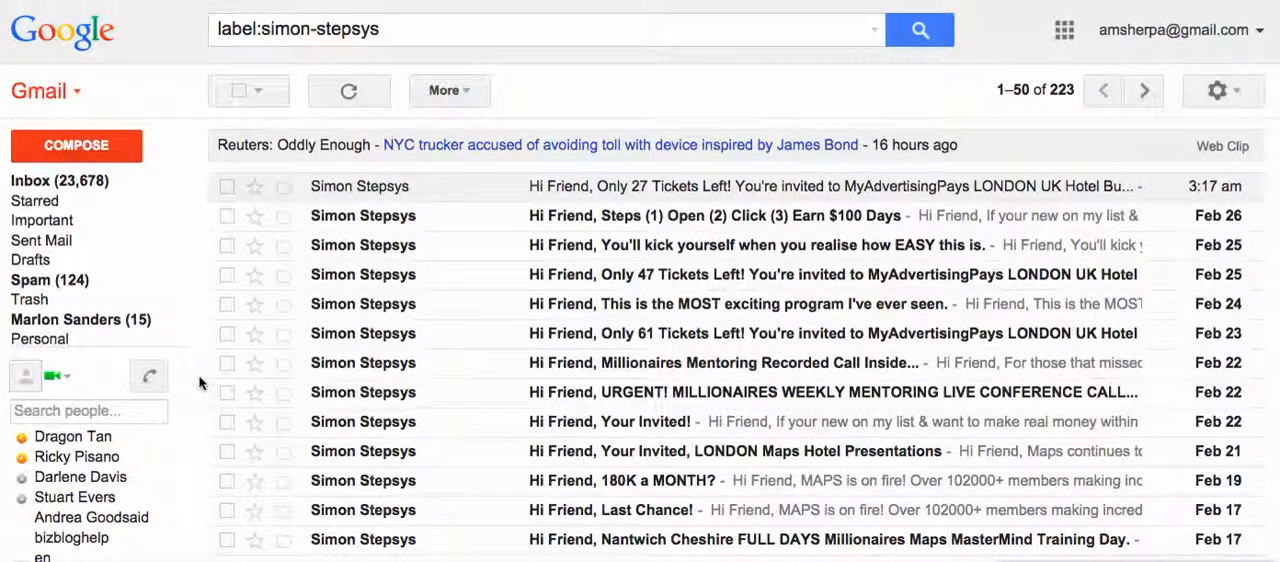
mouse_move(72, 337)
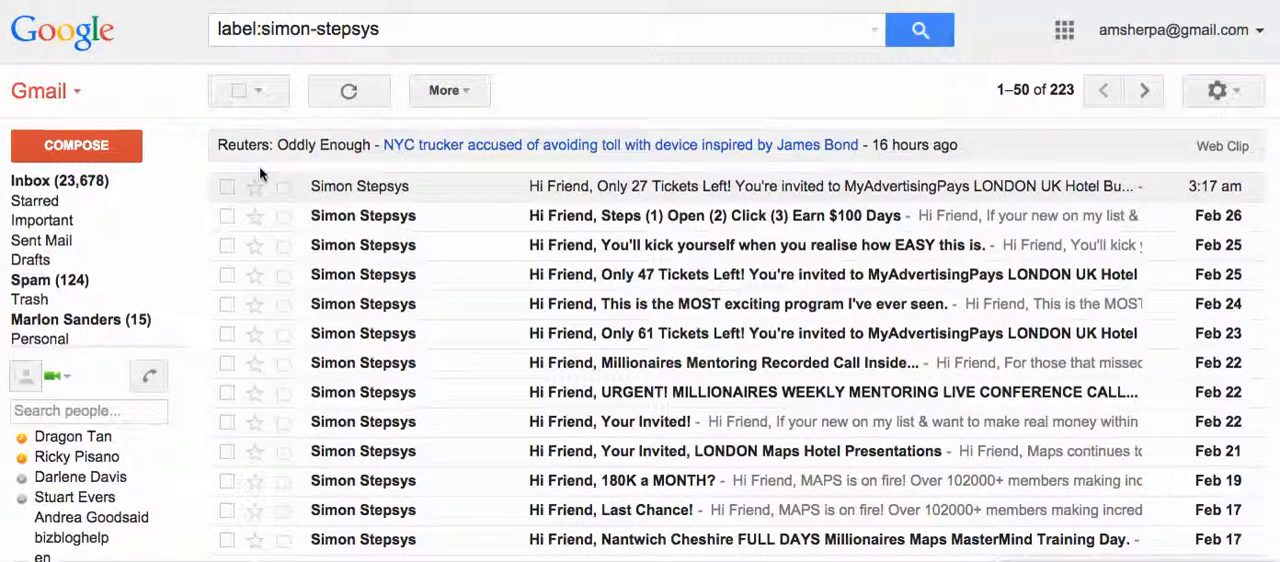
Select the inbox message "One day left to register for GURU MasterClass..." and start a filter based on its sender's address.
click(94, 183)
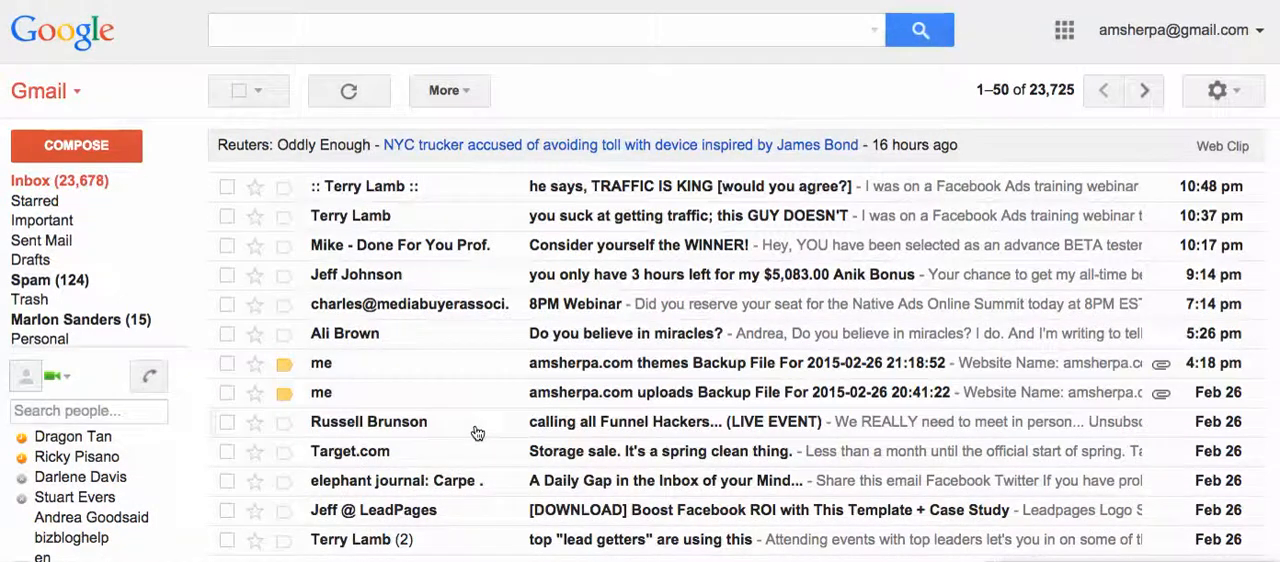
scroll(477, 432, down, 3)
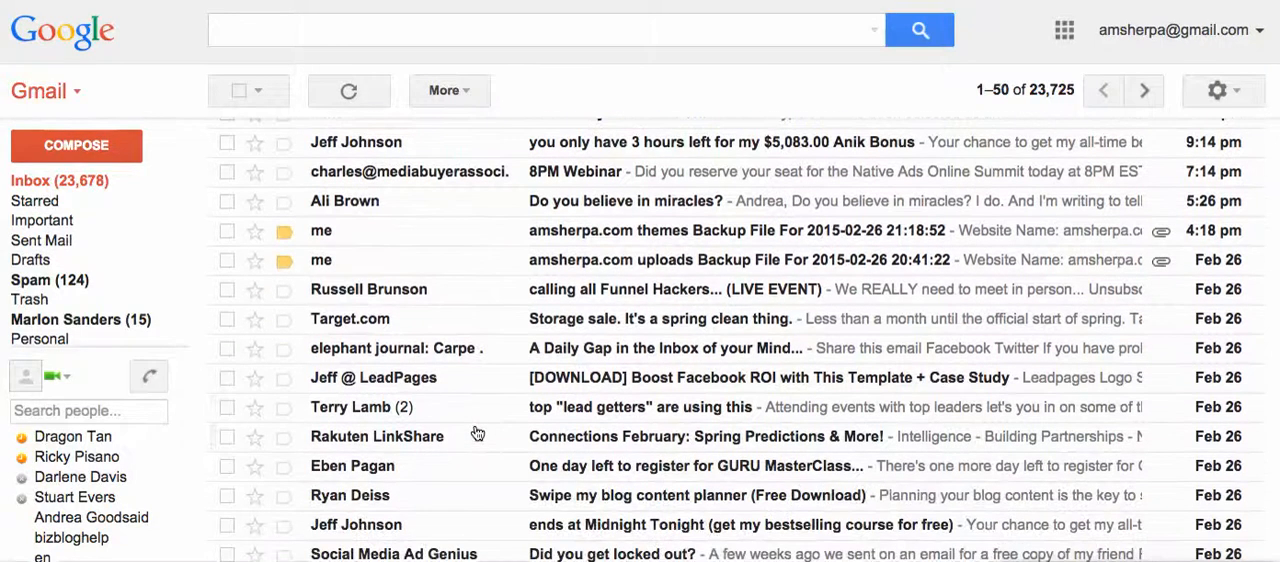
scroll(445, 480, down, 1)
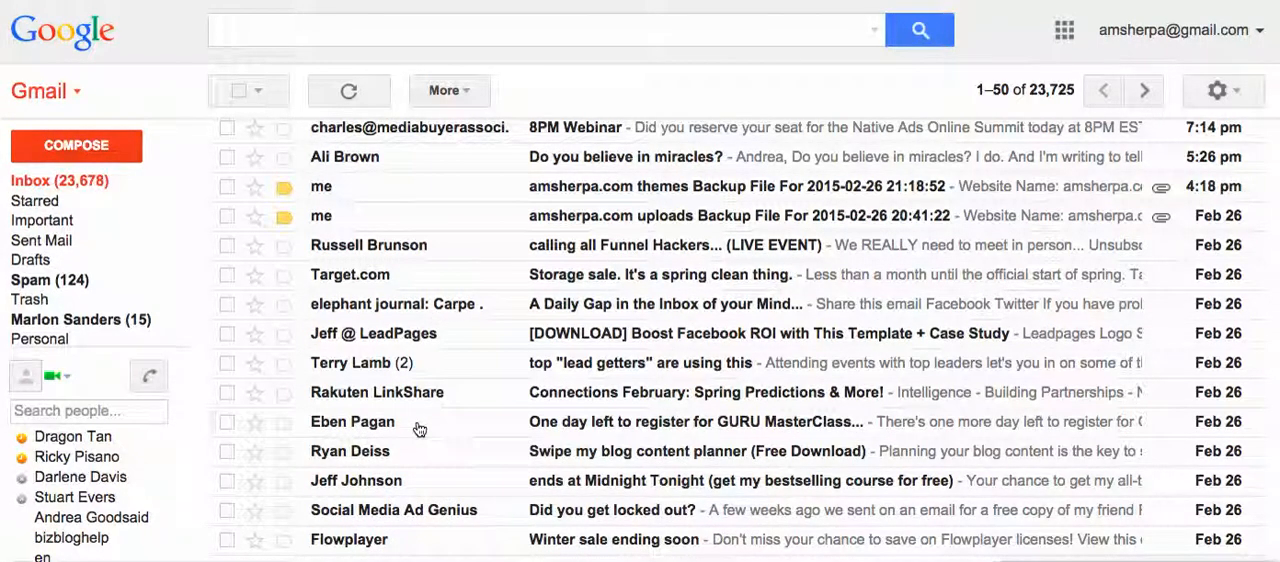
click(226, 423)
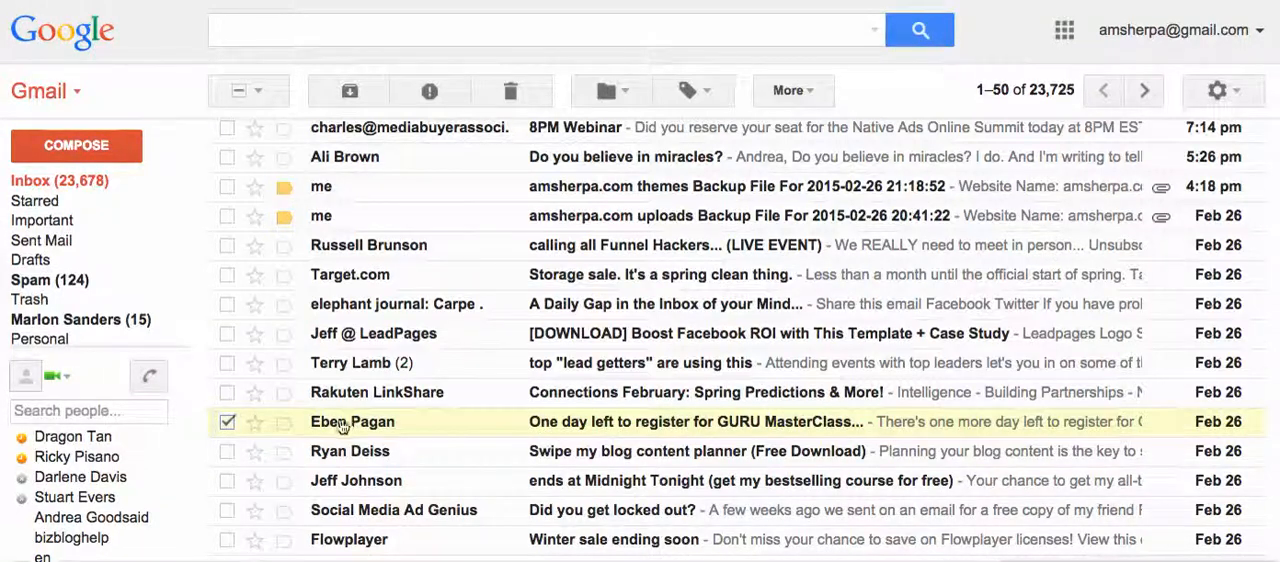
click(815, 92)
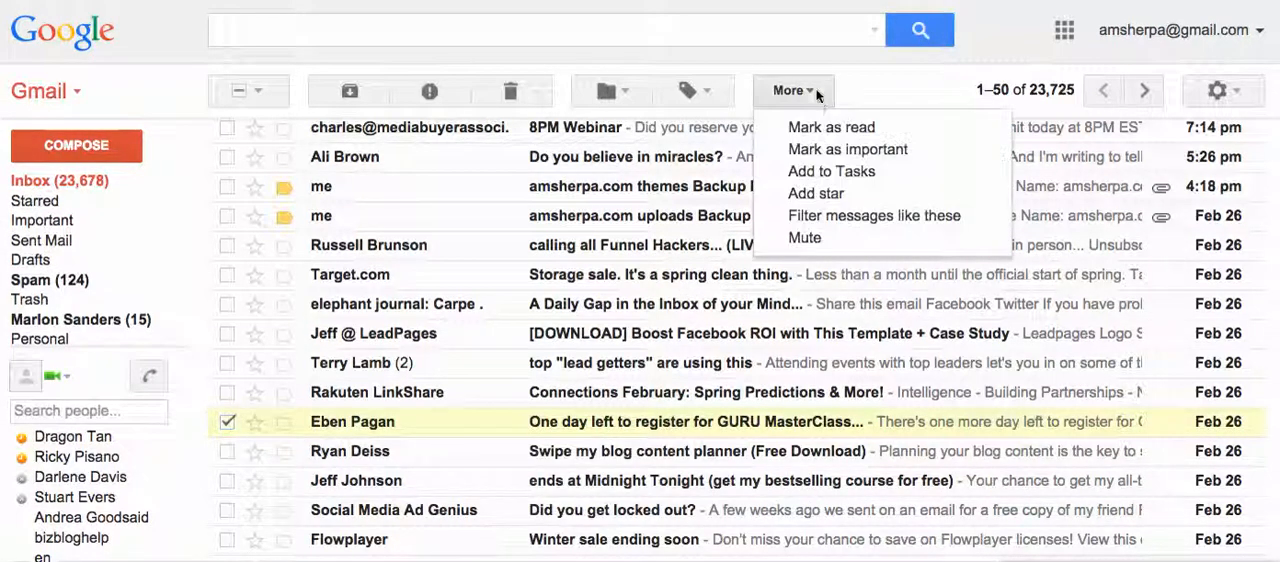
click(841, 218)
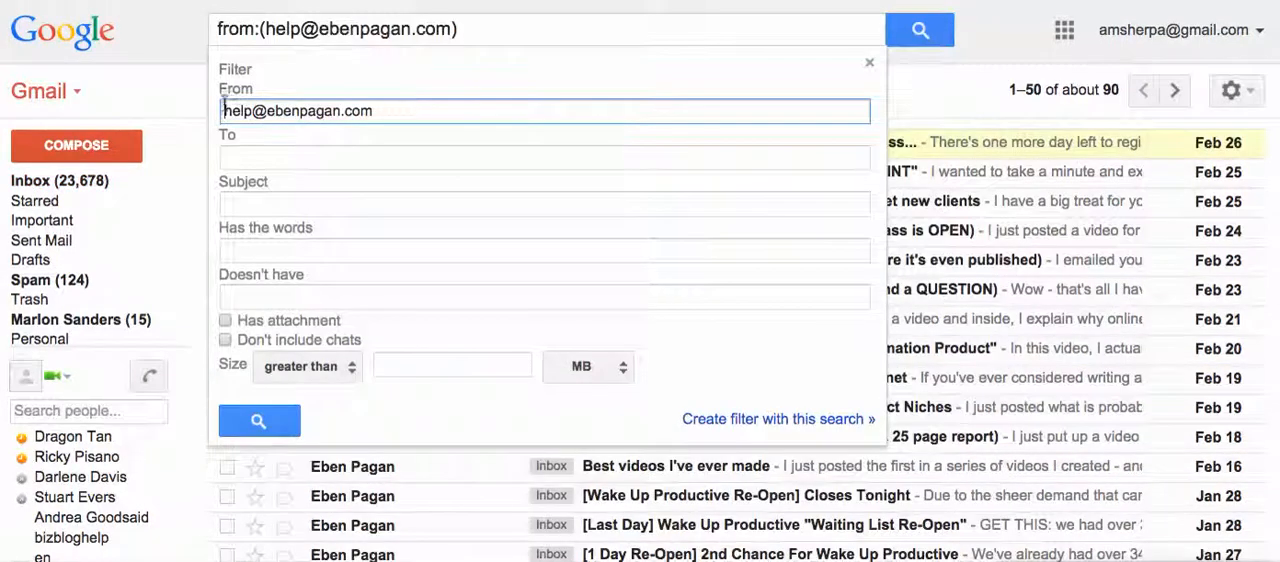
drag(223, 111, 378, 119)
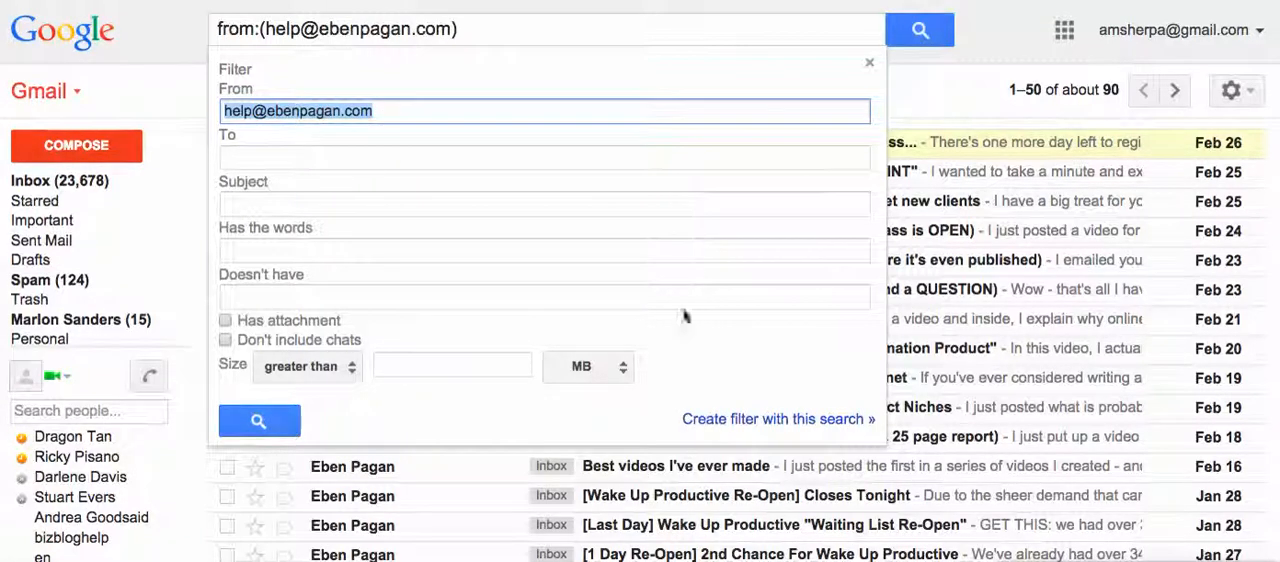
click(792, 420)
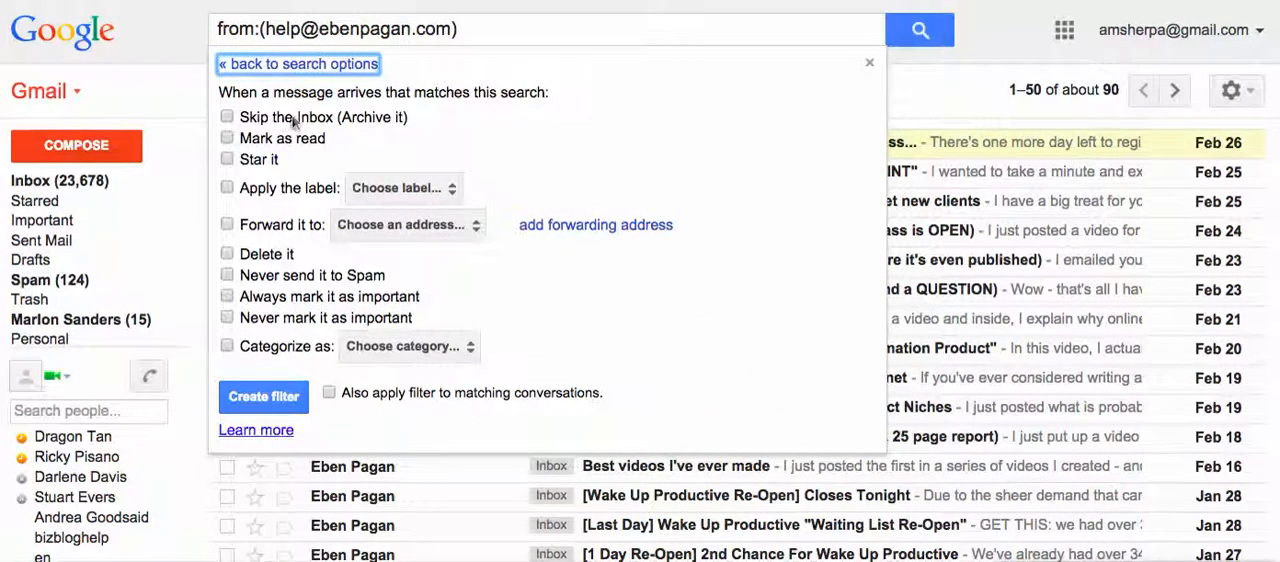
Set the filter to apply a new label named with the sender's full name, leaving the skip-inbox option off.
click(228, 189)
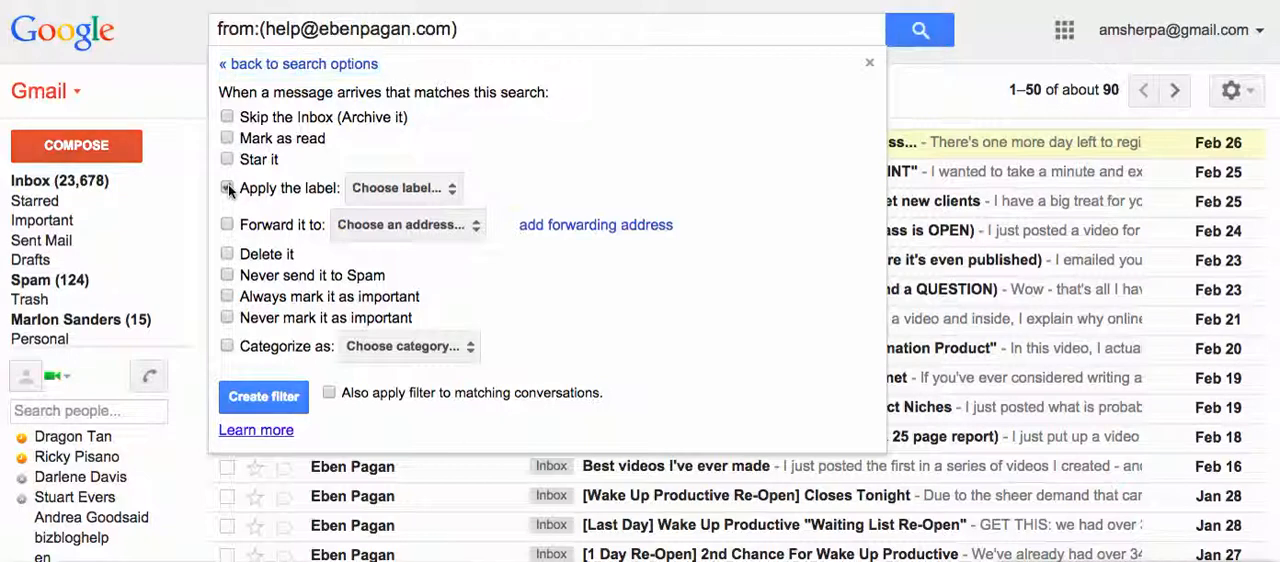
click(454, 192)
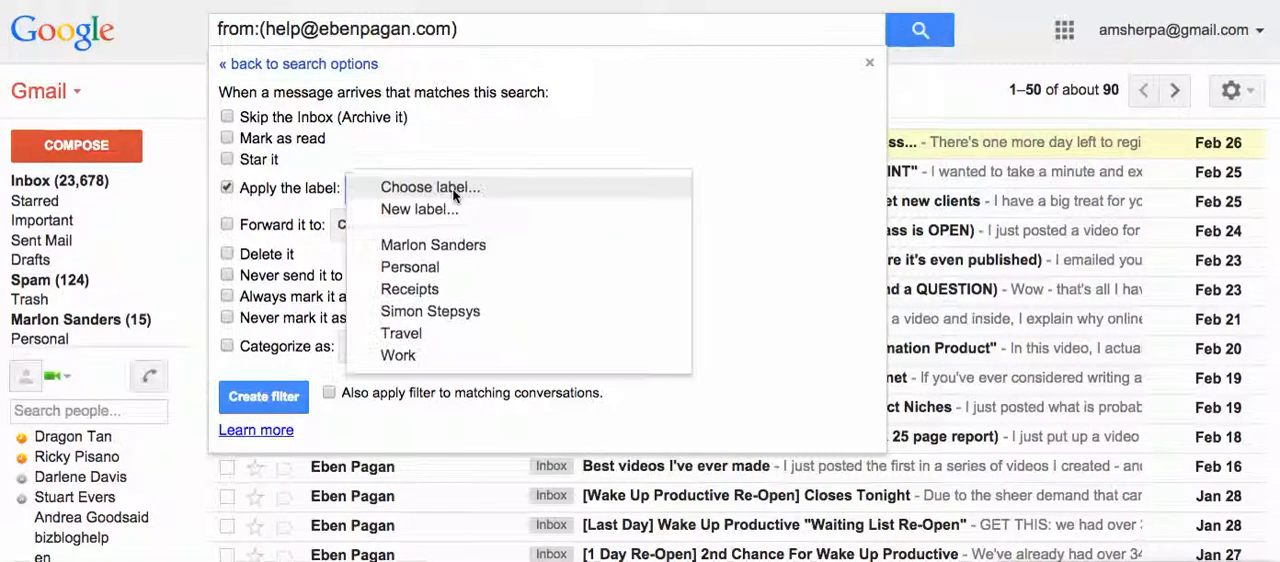
click(443, 209)
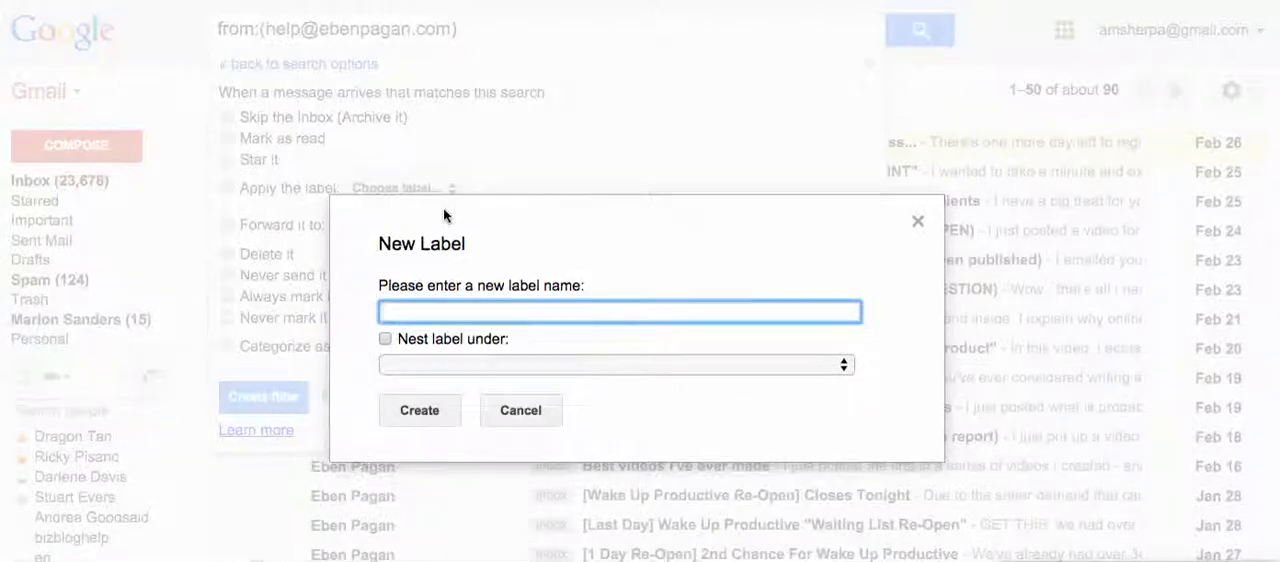
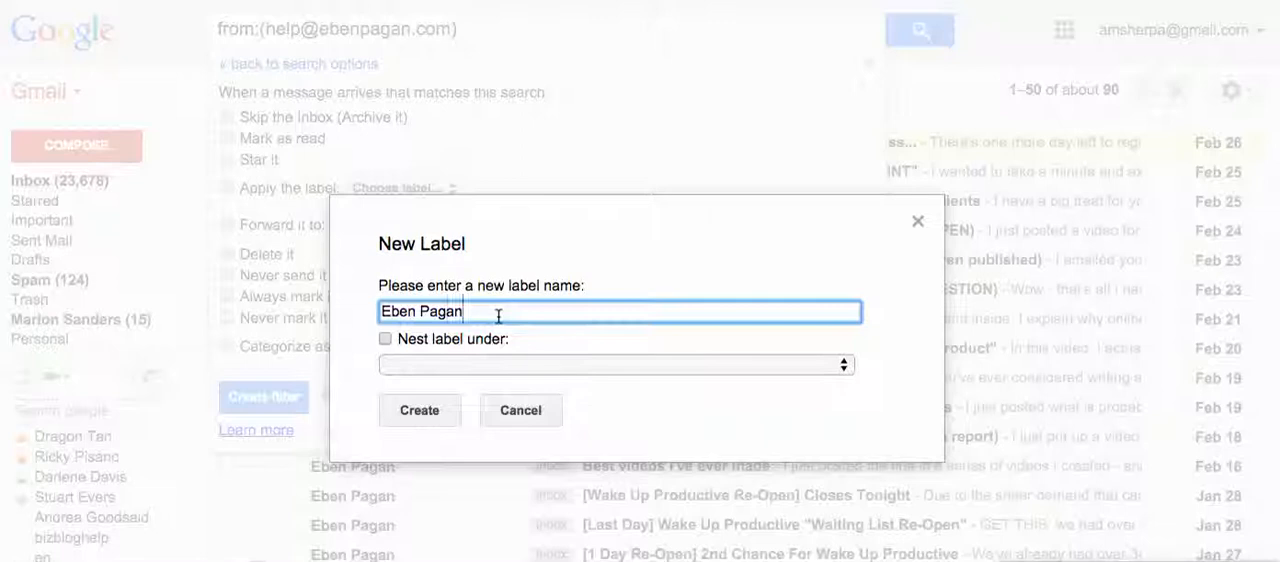
click(420, 410)
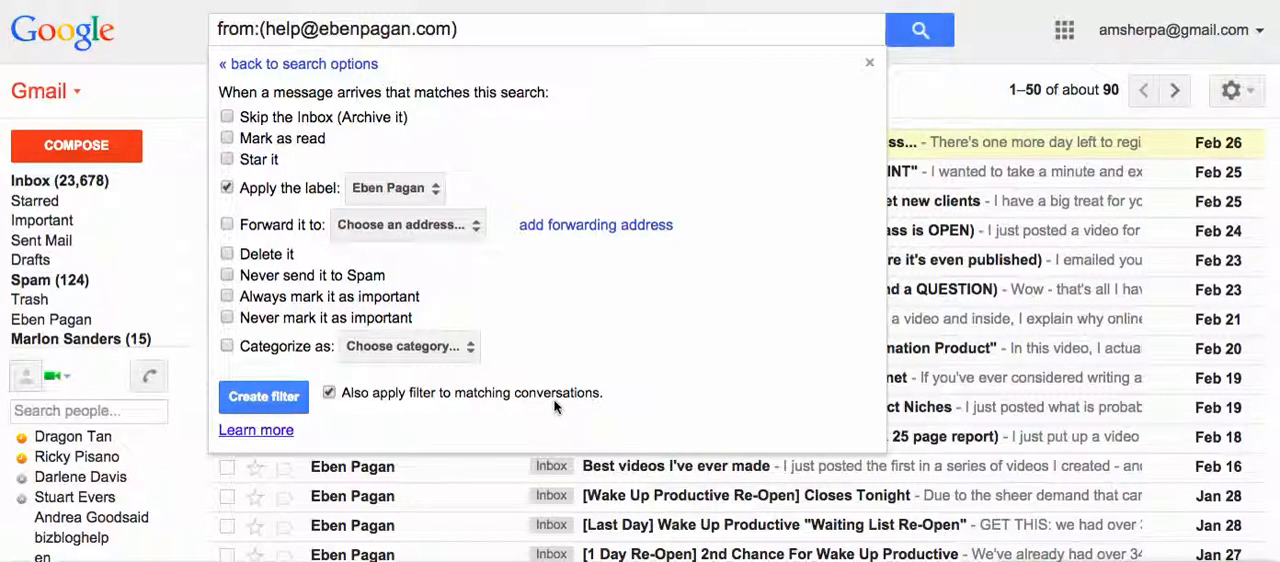
Create the filter, applying it also to matching conversations, and check the inbox for the sender's labelled message.
click(285, 398)
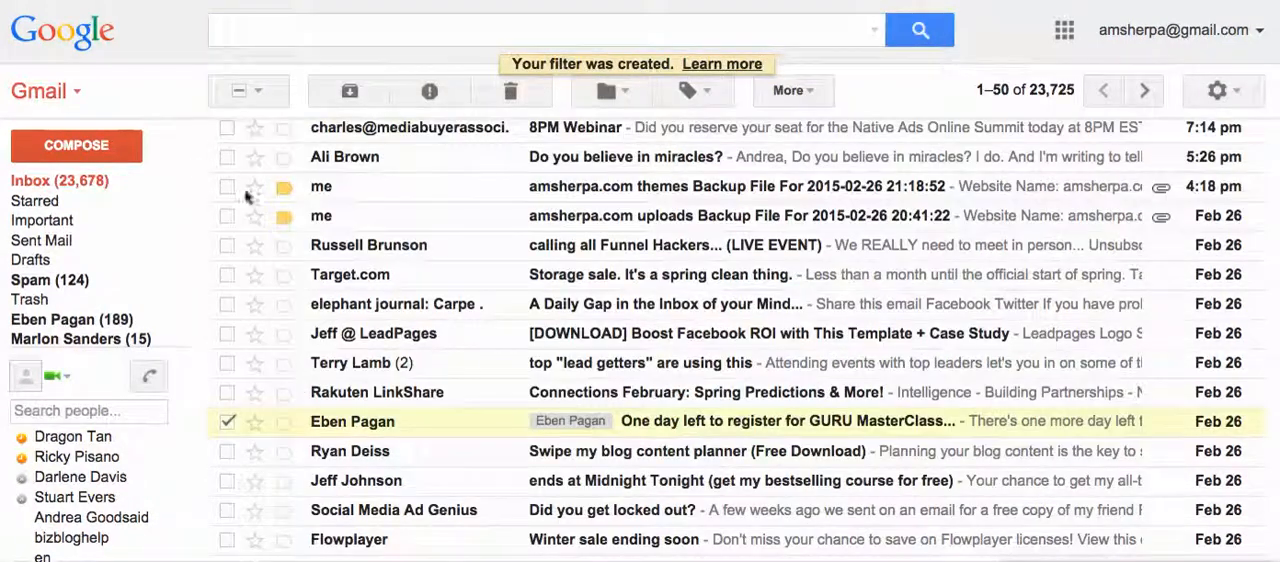
scroll(397, 380, up, 2)
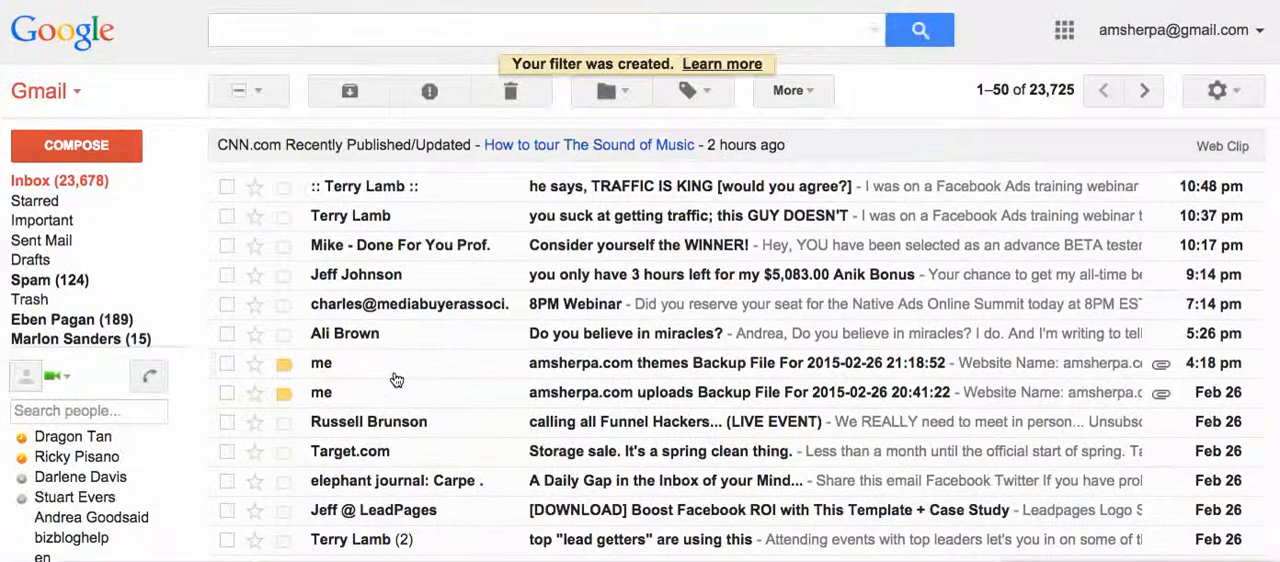
scroll(396, 378, down, 2)
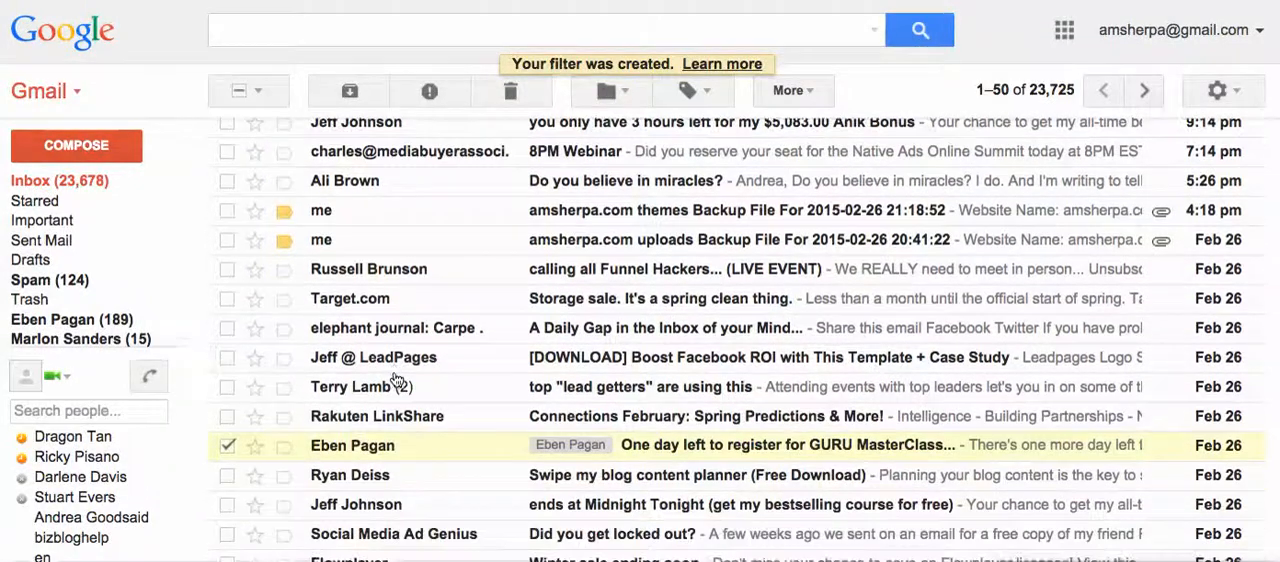
mouse_move(137, 252)
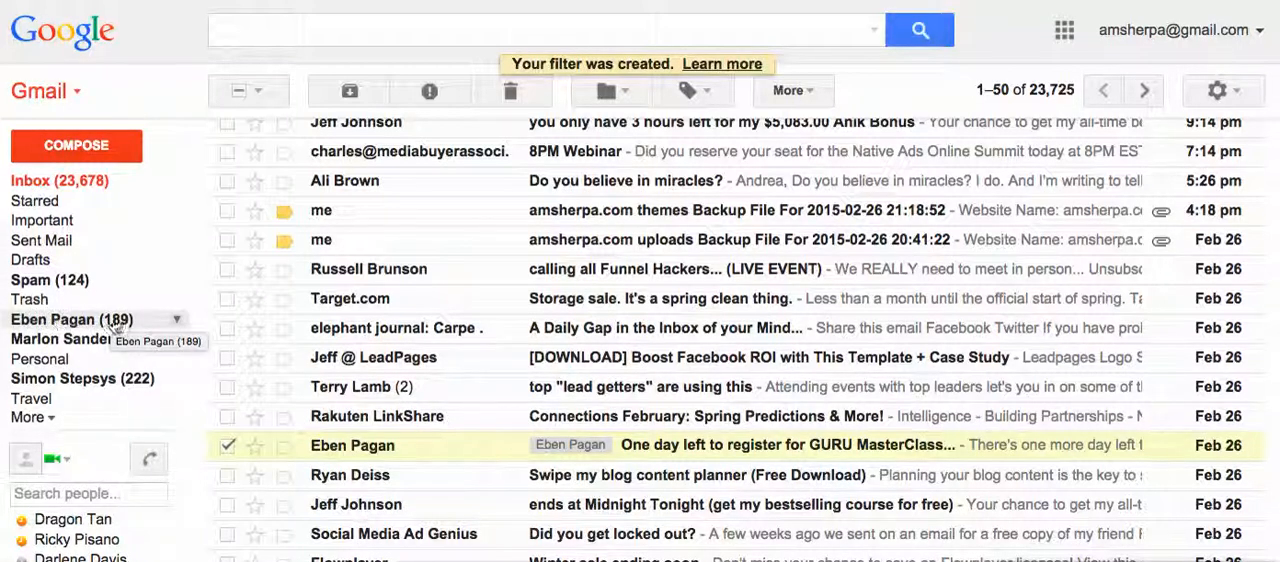
click(179, 322)
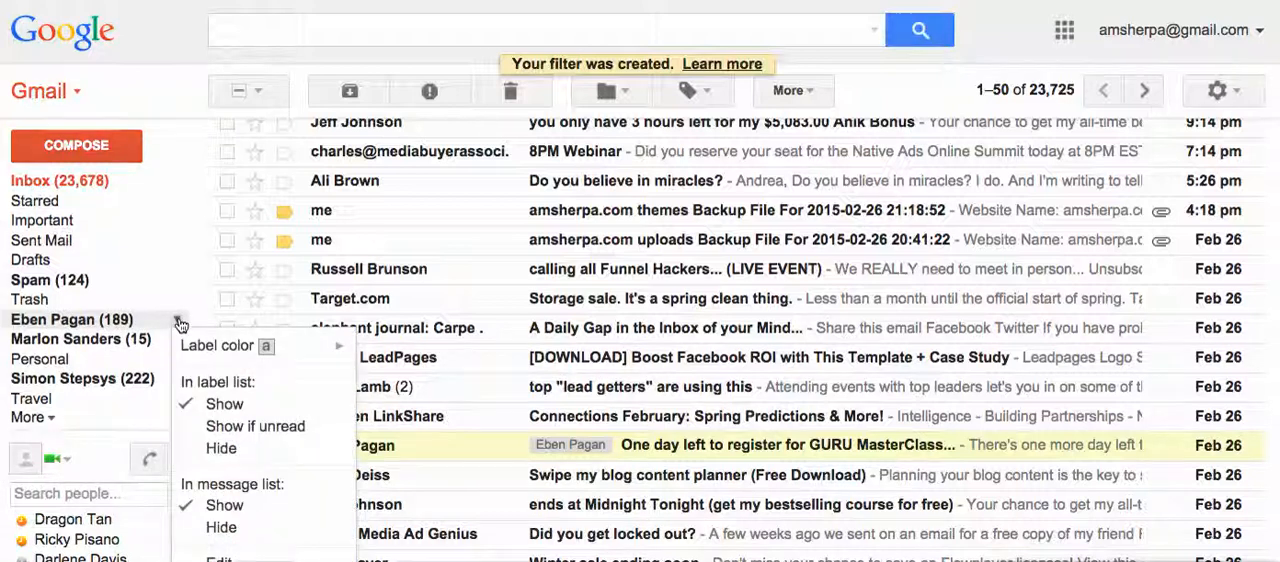
mouse_move(200, 348)
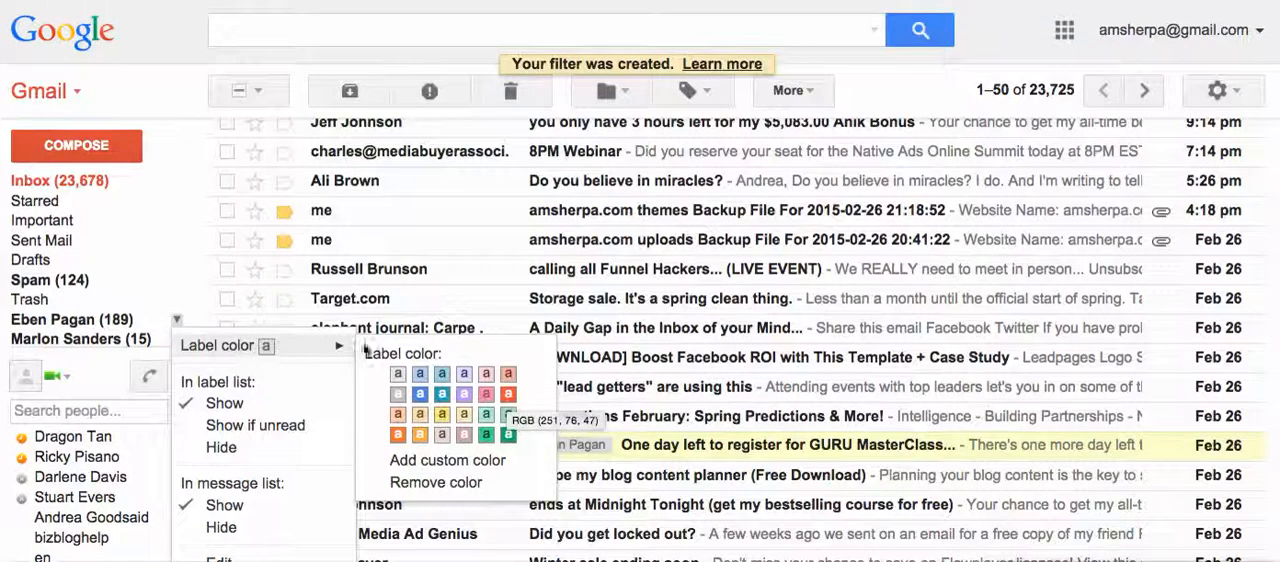
click(195, 276)
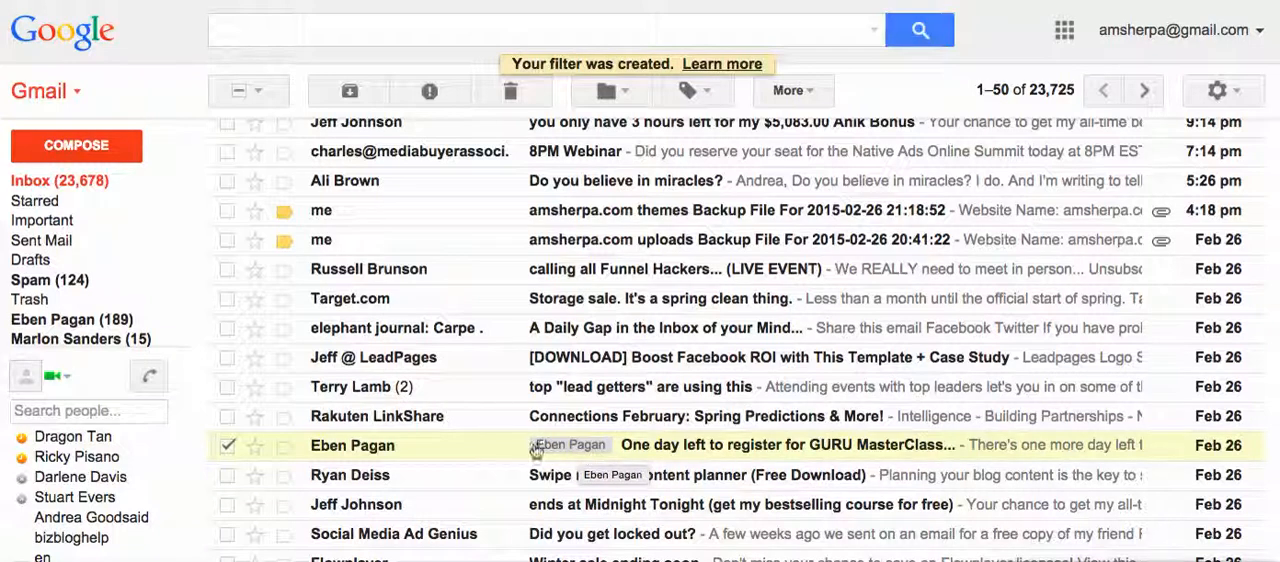
Set the new sender label's color to red, RGB (251, 76, 47), and deselect the labelled message in the inbox.
mouse_move(175, 326)
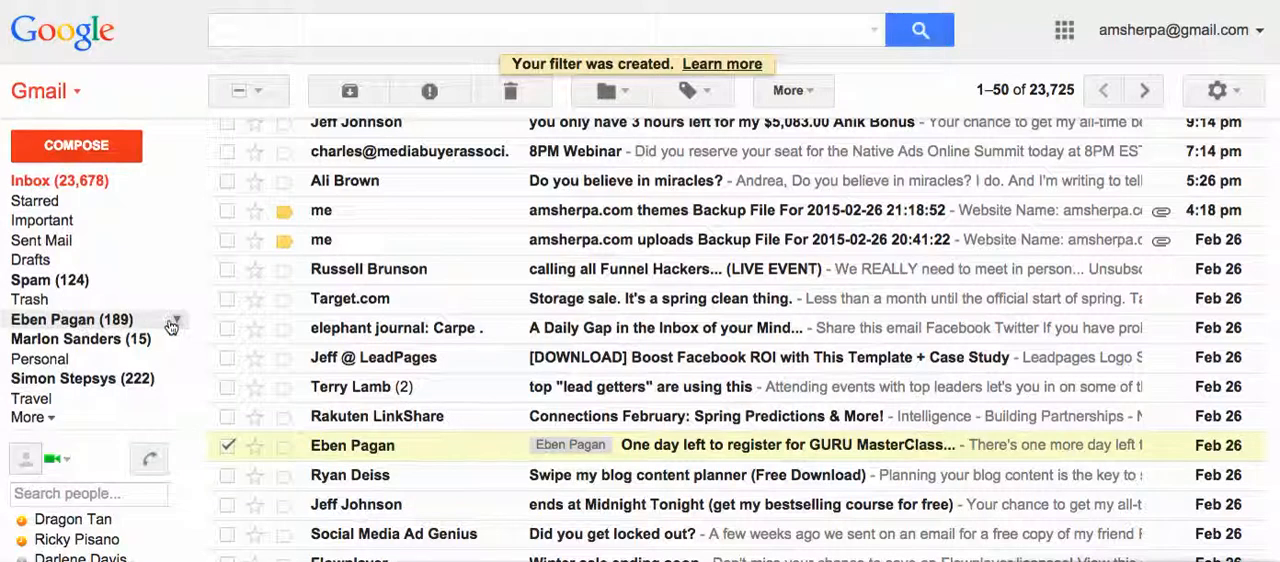
click(178, 323)
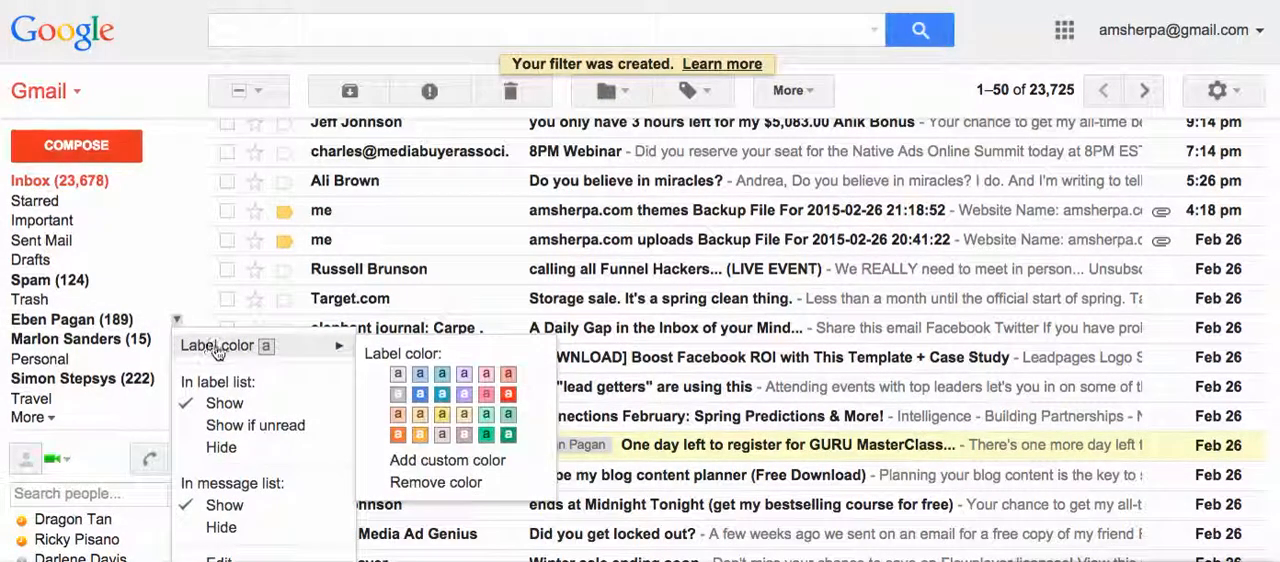
click(508, 396)
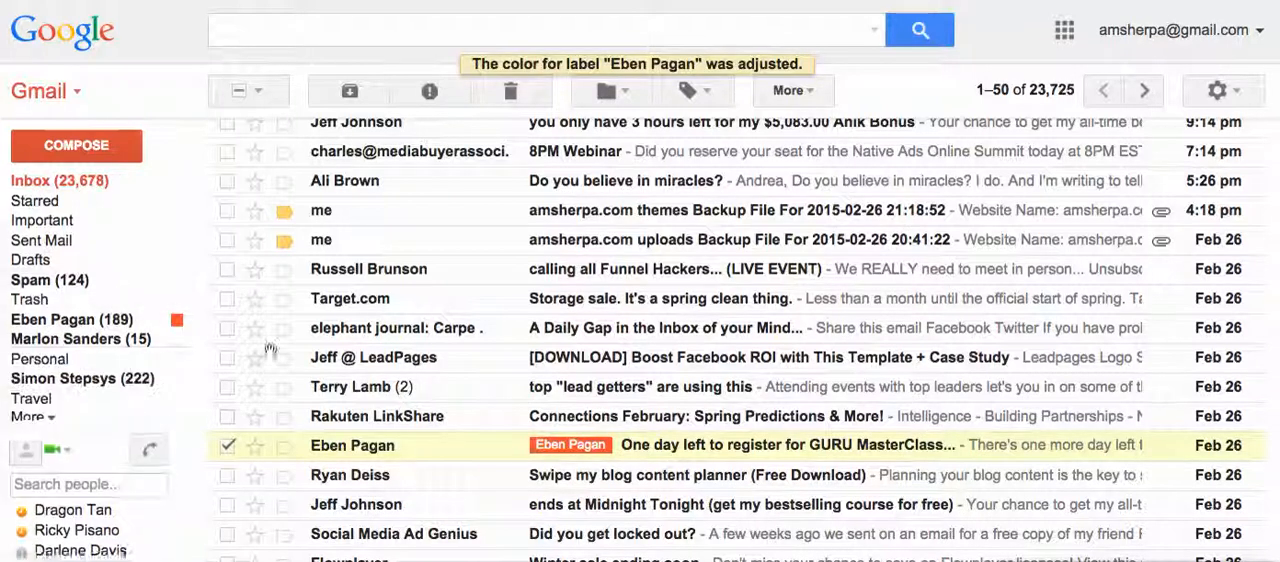
scroll(449, 212, up, 3)
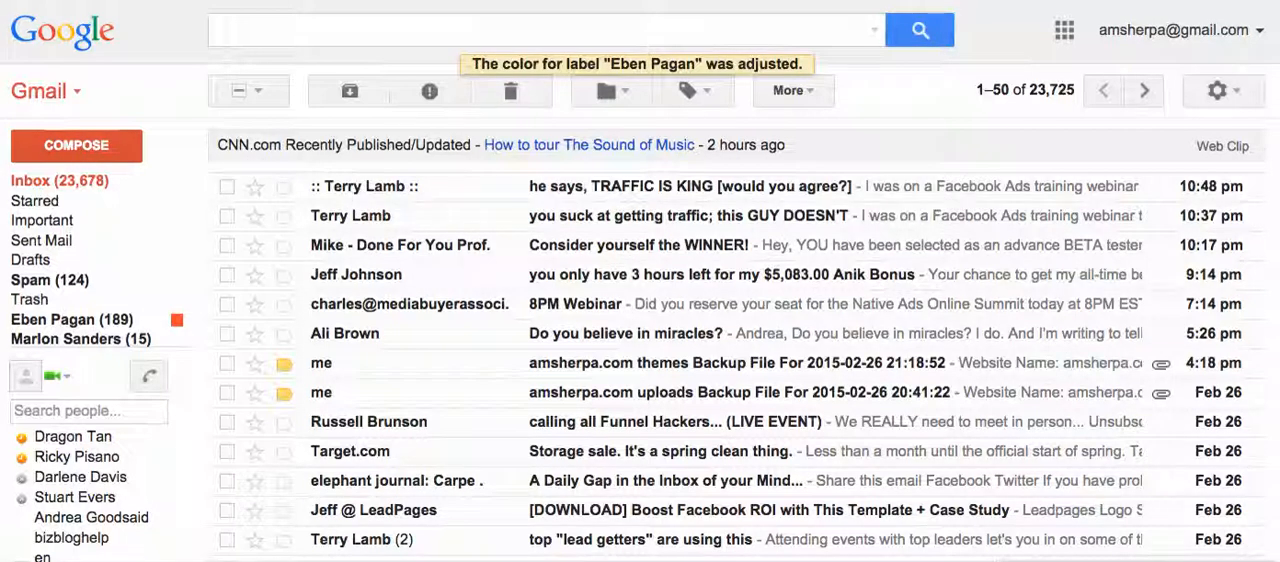
scroll(297, 472, down, 3)
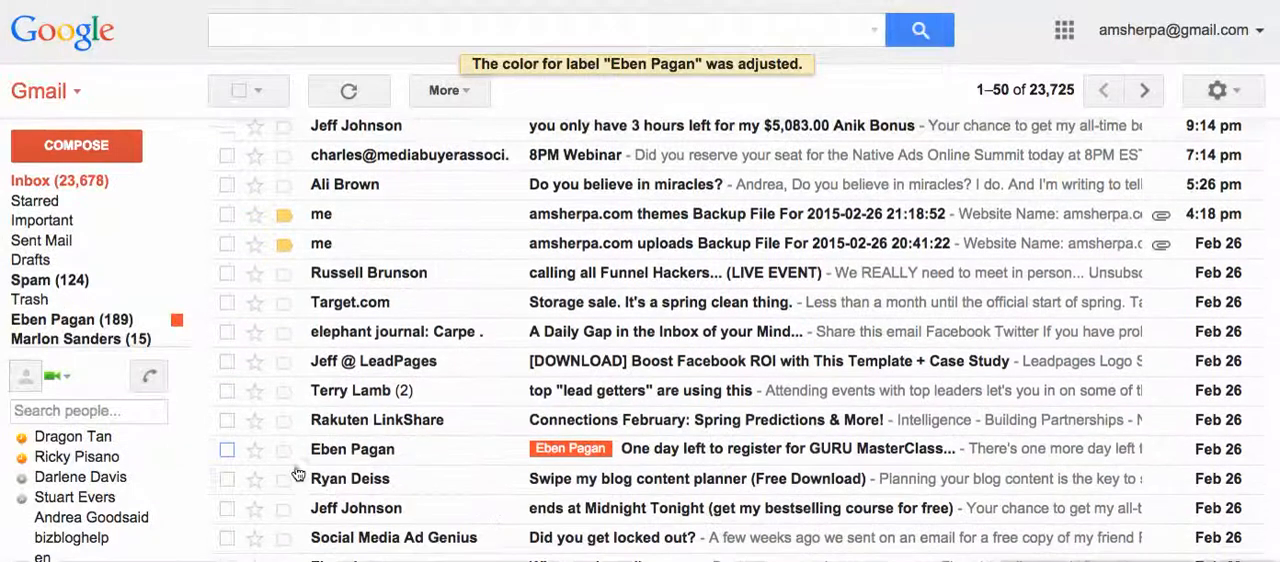
scroll(297, 472, down, 2)
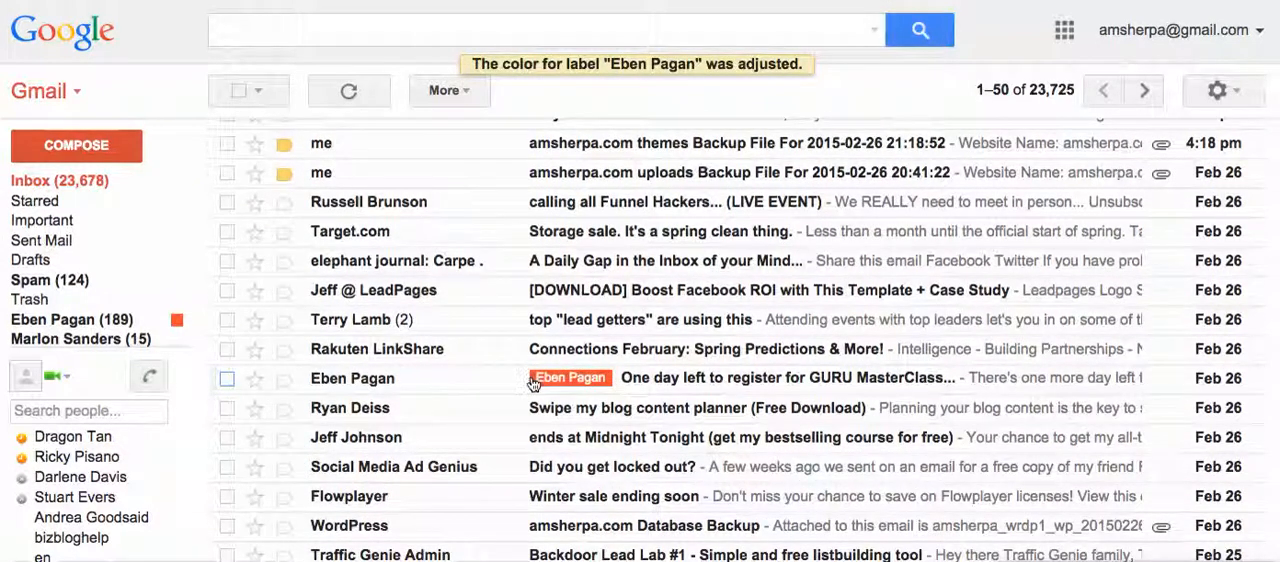
View the messages filed under the red sender label and return to the start of the inbox.
mouse_move(70, 285)
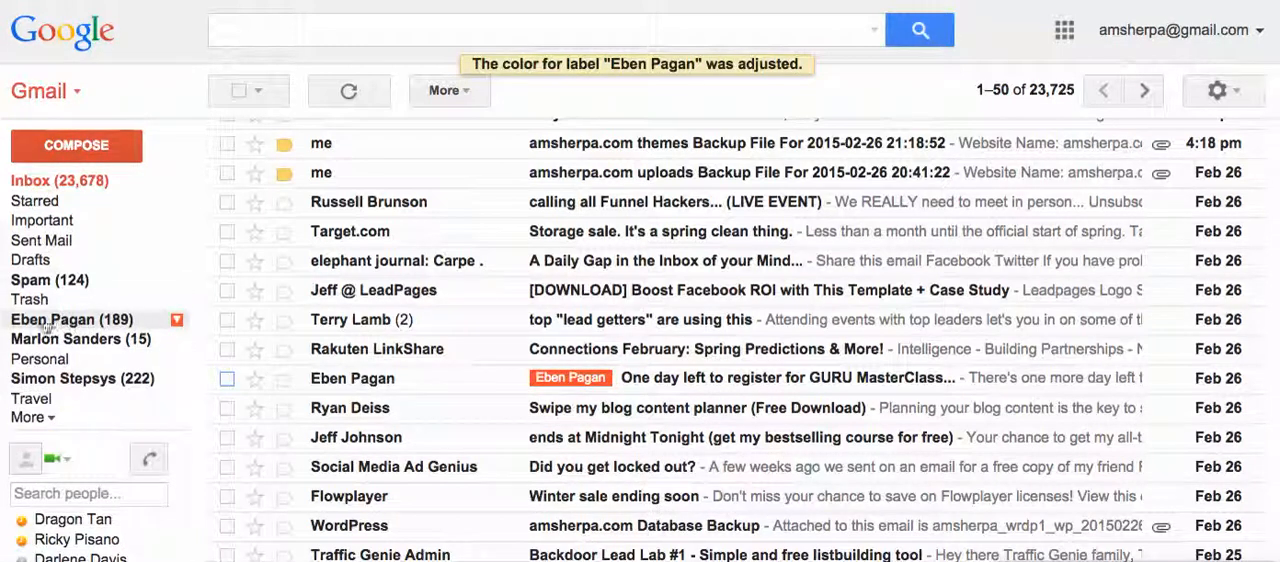
click(60, 321)
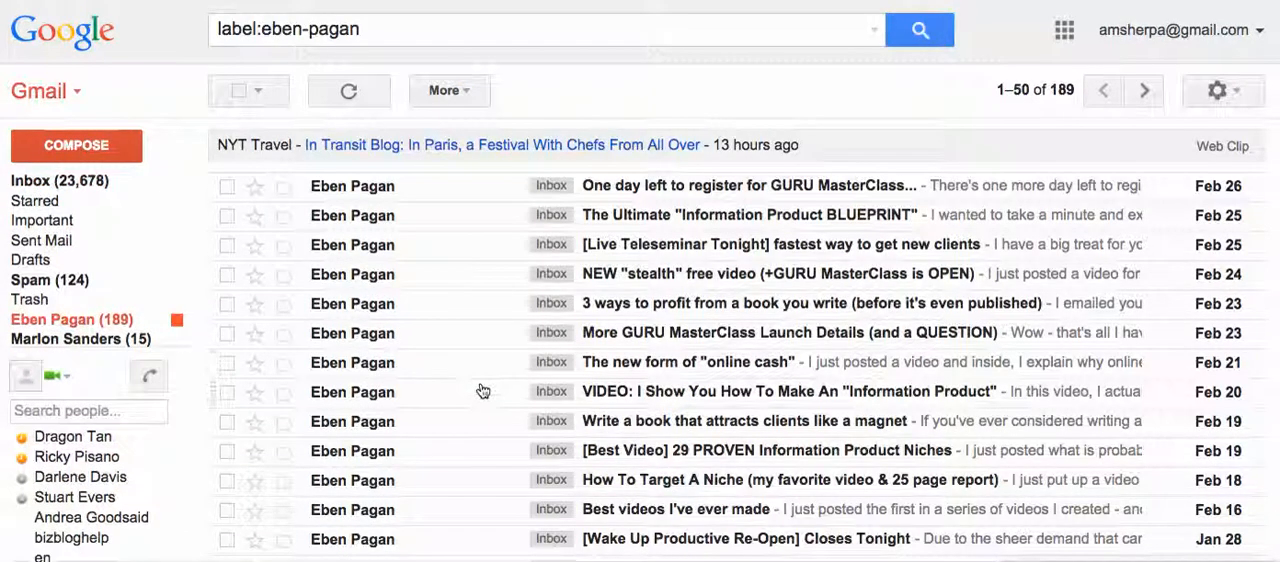
click(88, 186)
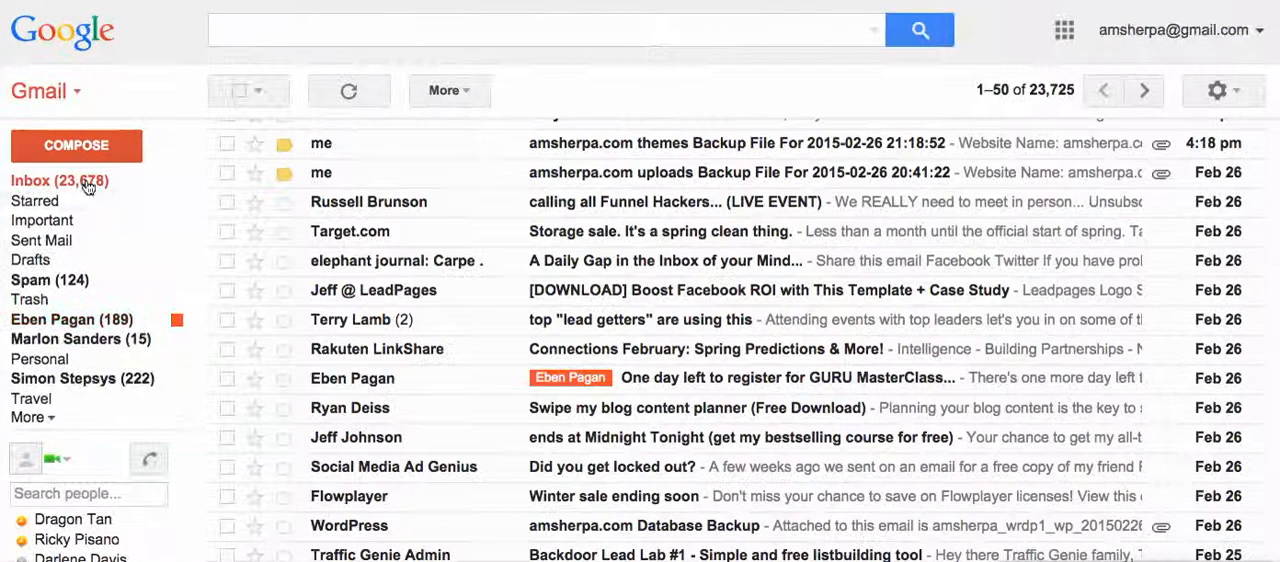
scroll(504, 287, up, 1)
scroll(504, 287, up, 3)
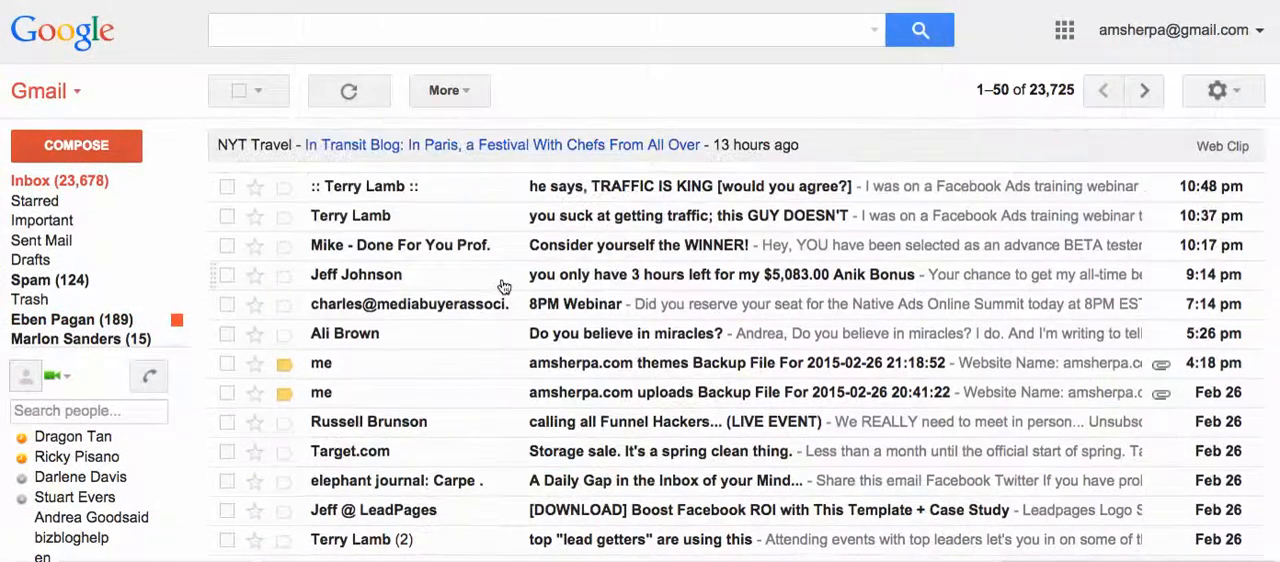